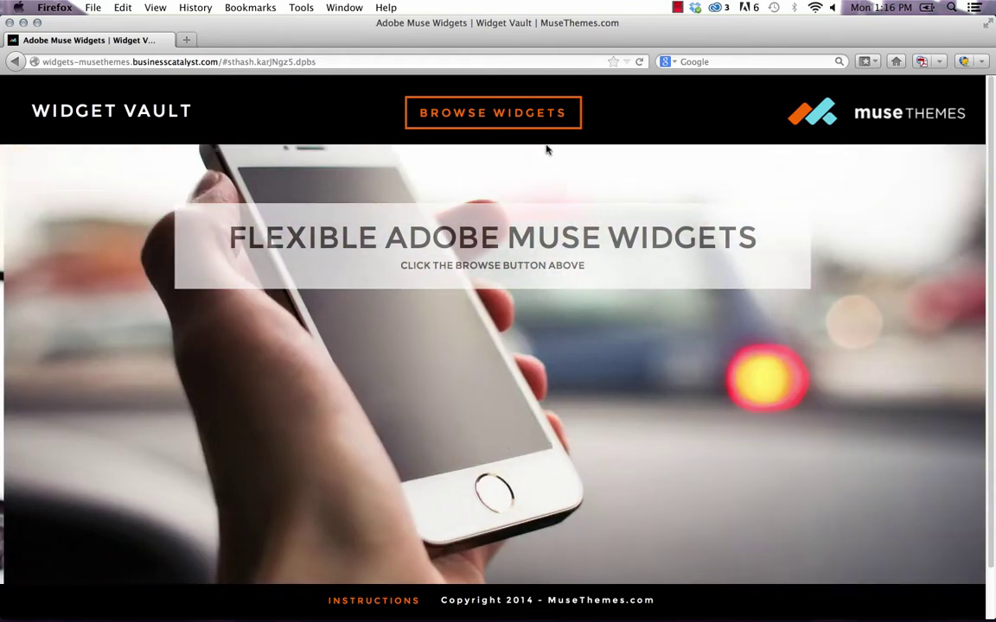
- Browse the Widget Vault demo site's full widget catalogue in Firefox
click(522, 117)
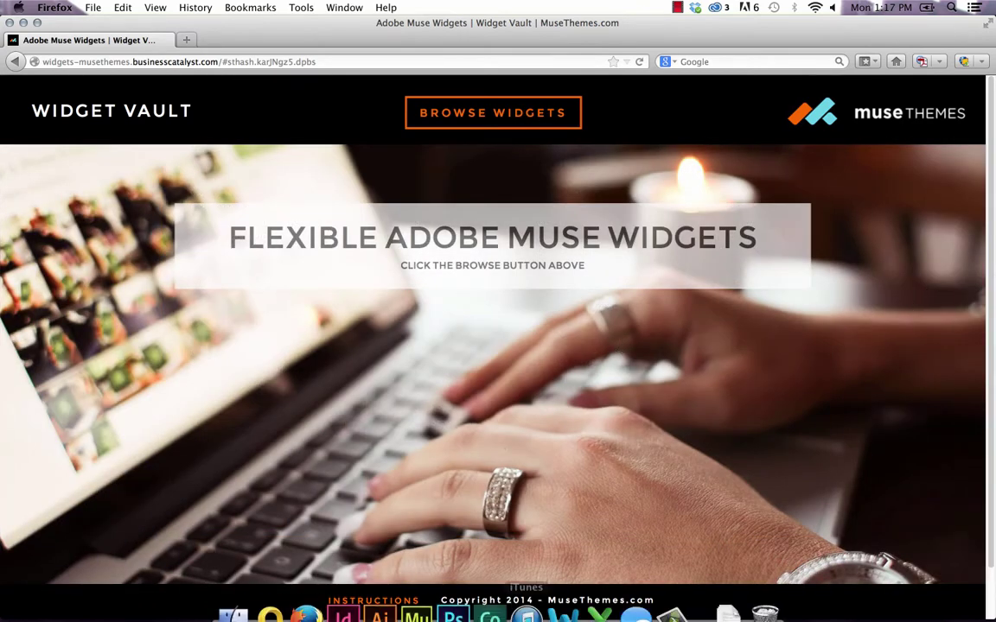
- In Muse, move the panels aside and preview the Fullscreen widget under Slideshows
click(412, 600)
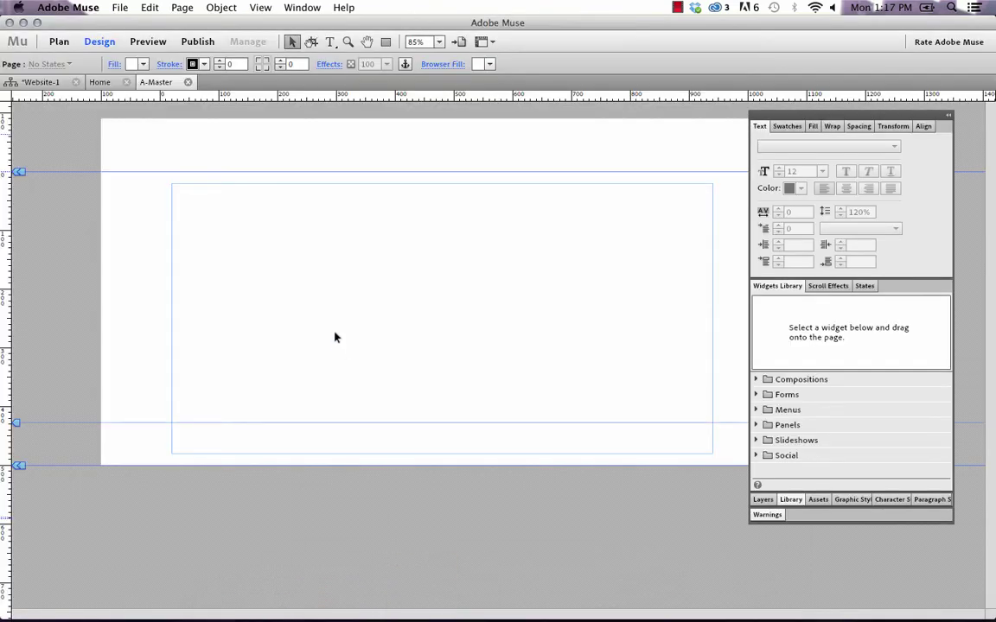
drag(776, 121, 796, 117)
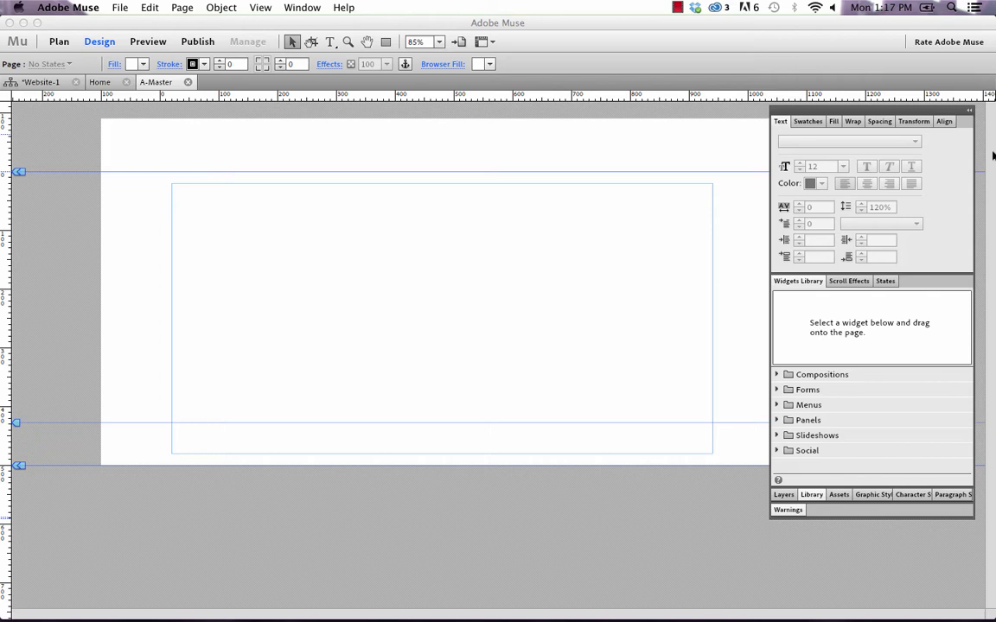
drag(975, 160, 955, 161)
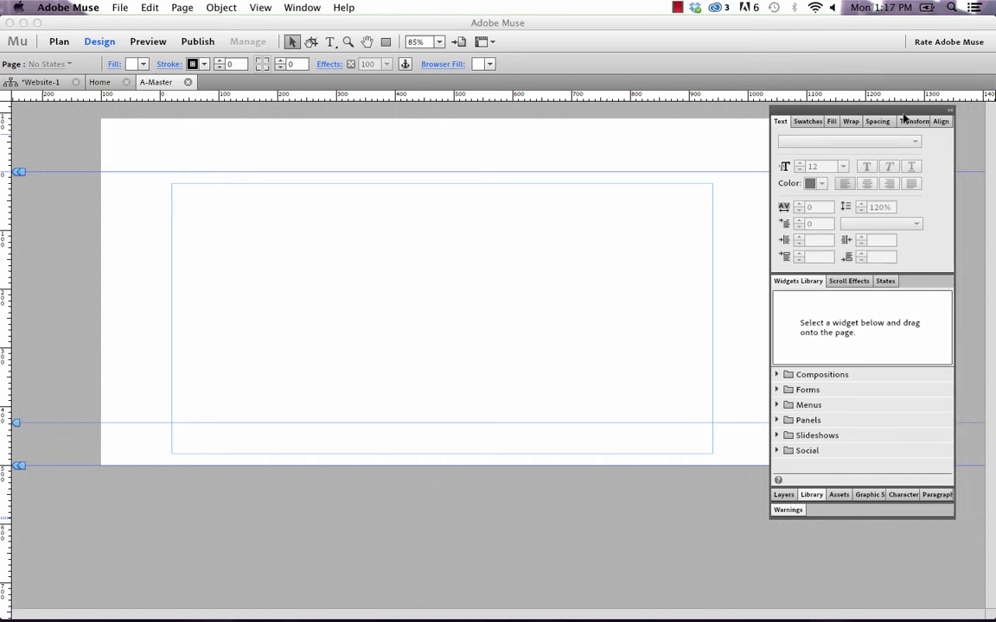
drag(907, 116, 929, 116)
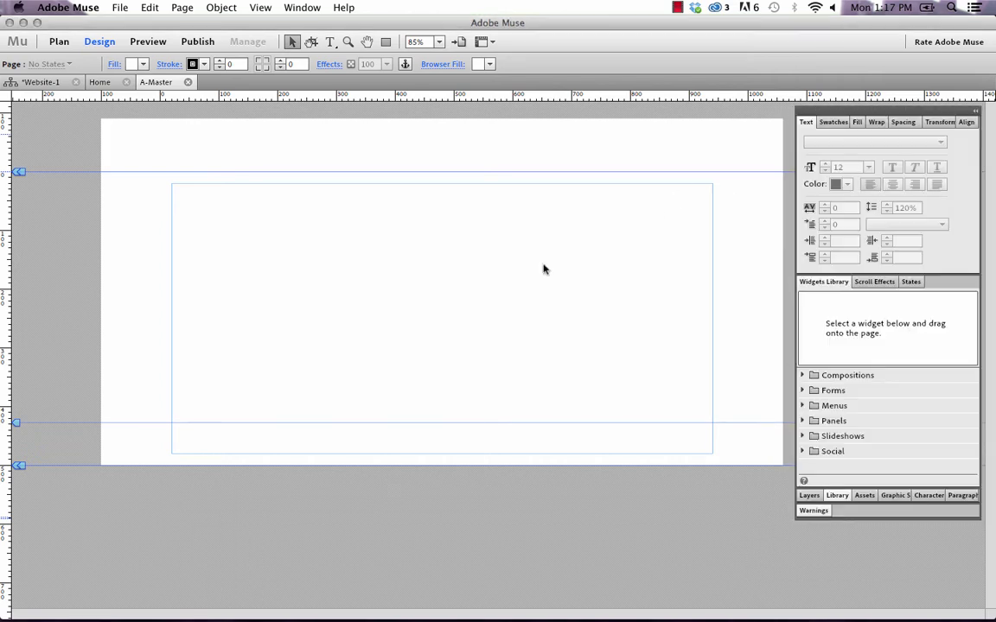
click(487, 238)
click(804, 436)
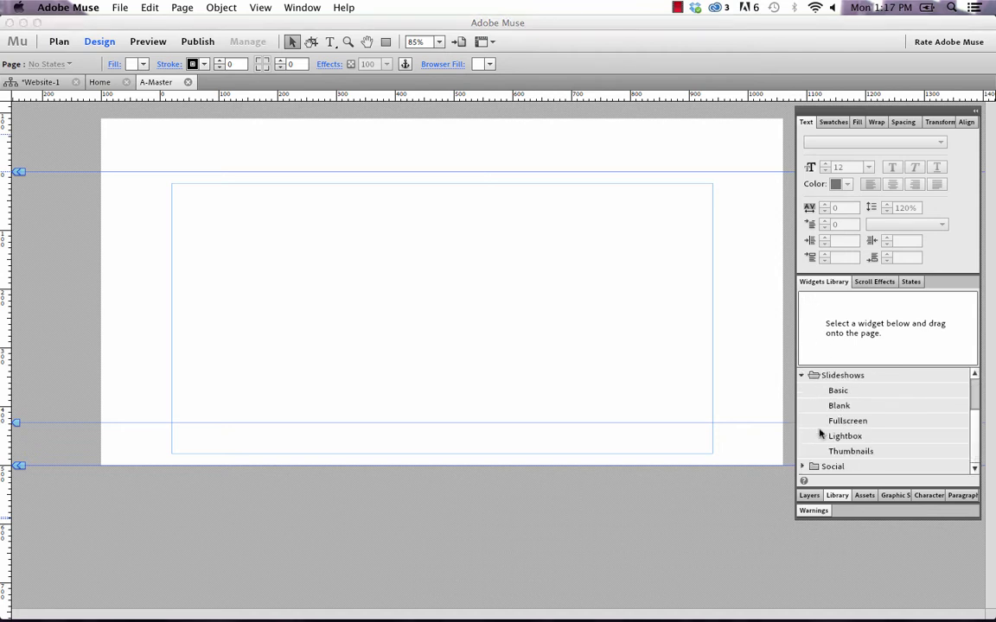
click(855, 421)
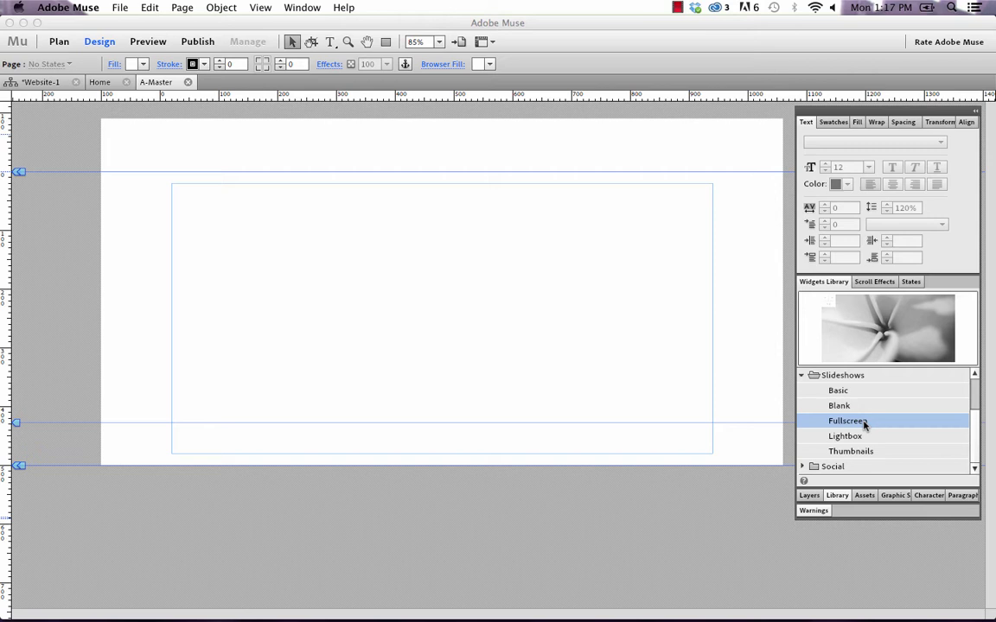
- Drop the Fullscreen slideshow onto the A-Master page and collapse the panels out of the way
drag(863, 424, 154, 217)
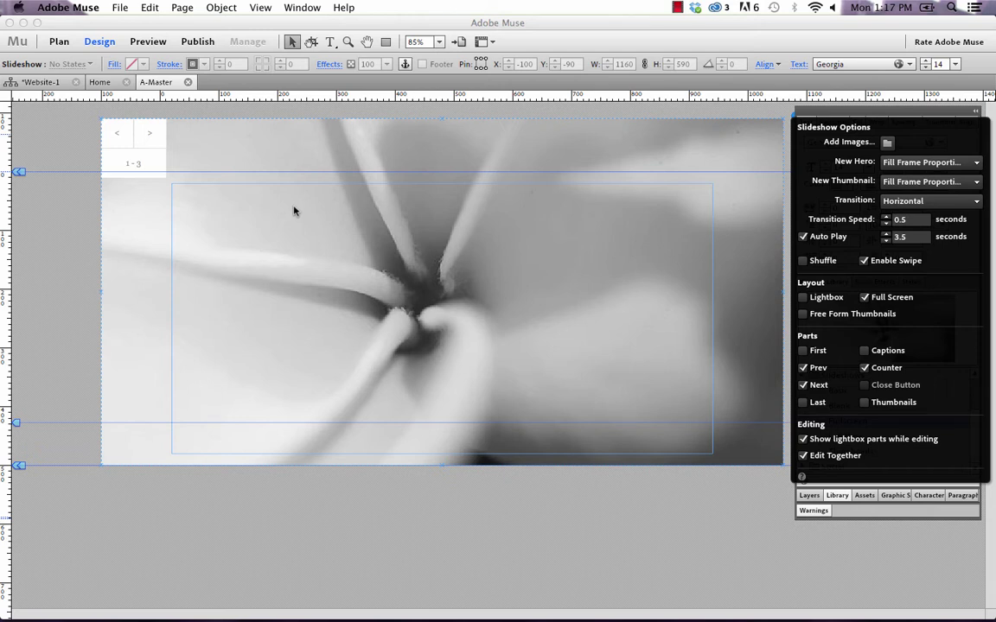
click(271, 296)
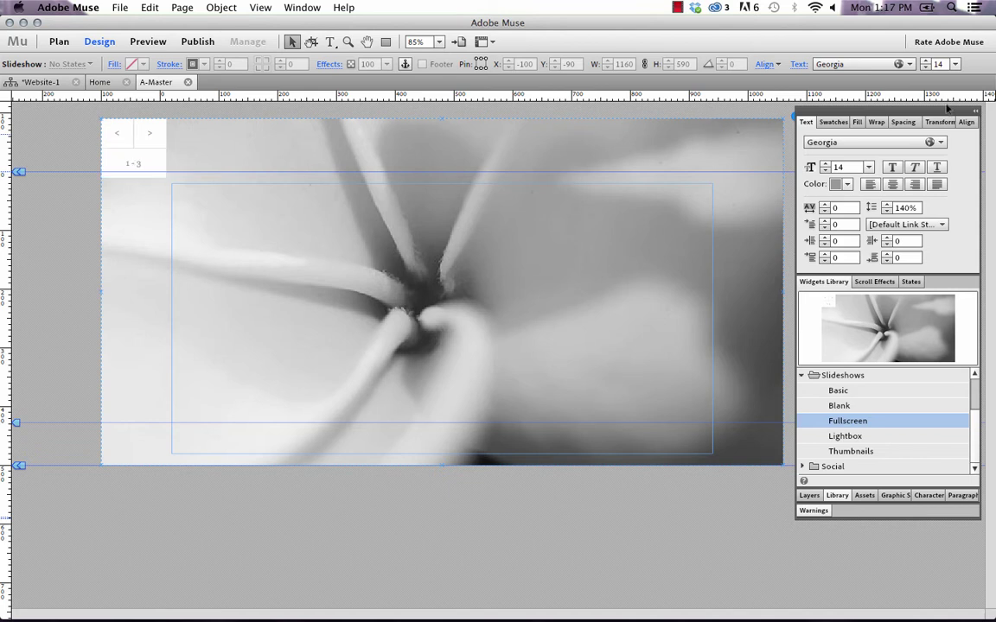
click(975, 111)
mouse_move(806, 111)
mouse_down()
mouse_move(852, 147)
mouse_move(886, 153)
mouse_up()
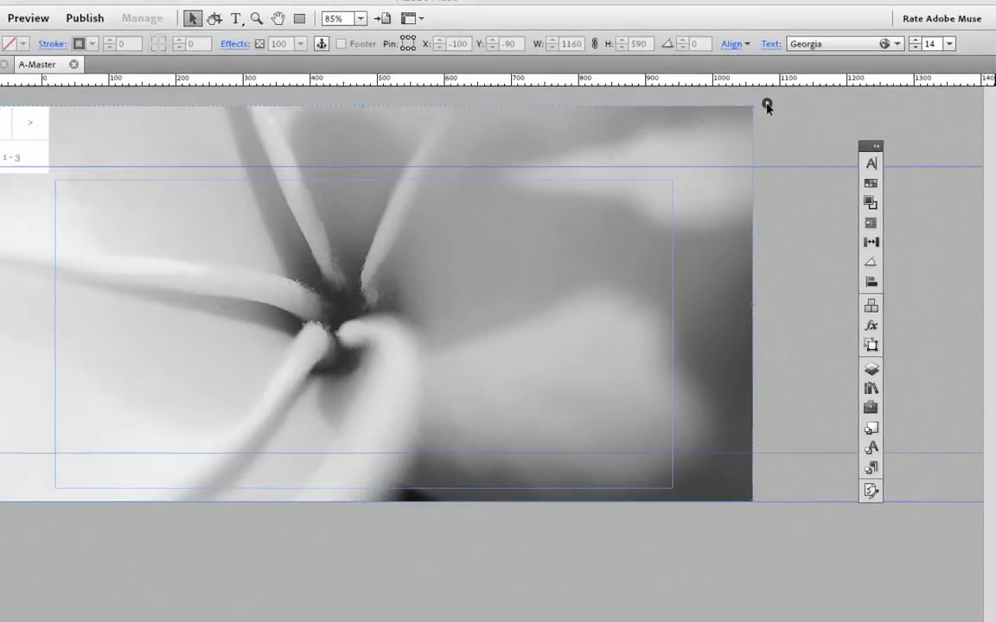
- Turn off the slideshow's Previous, Next and Counter parts in its options
click(796, 118)
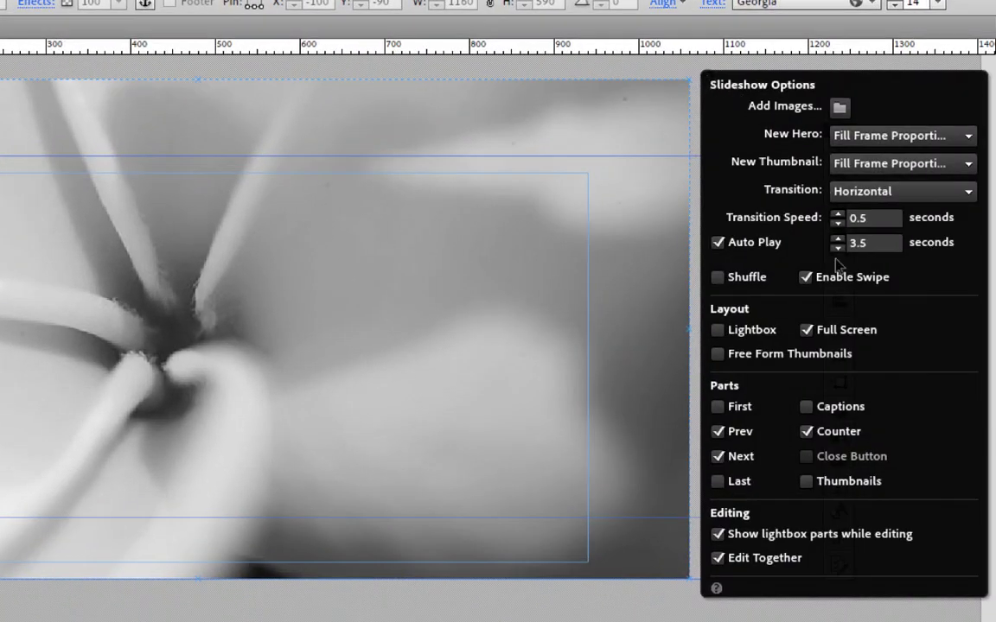
click(718, 432)
click(718, 457)
click(806, 432)
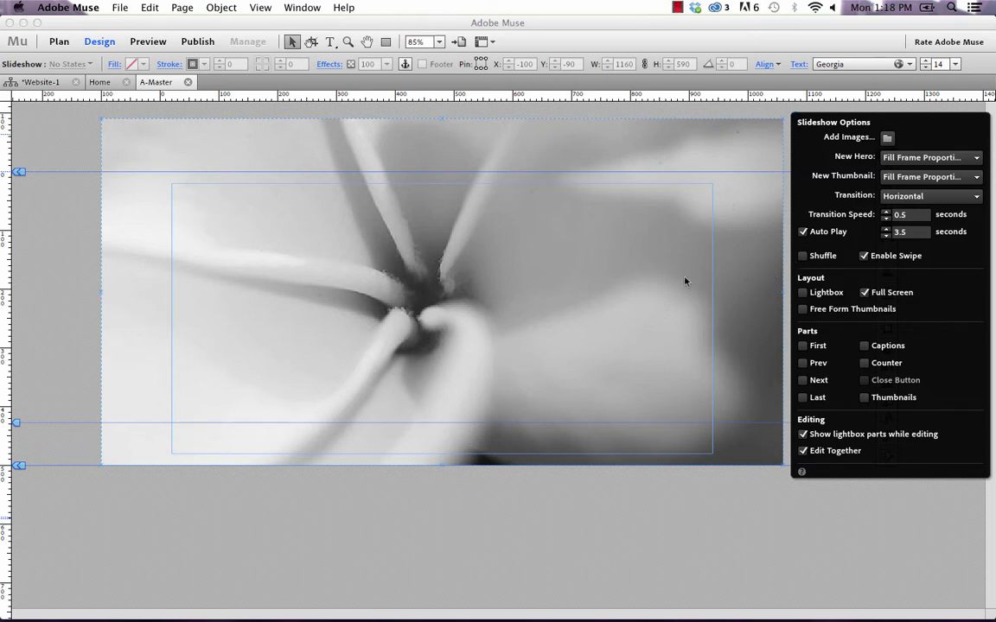
- Import all three laptop photos from the MegaMenu folder, starting with IMG_4926.jpg
click(888, 139)
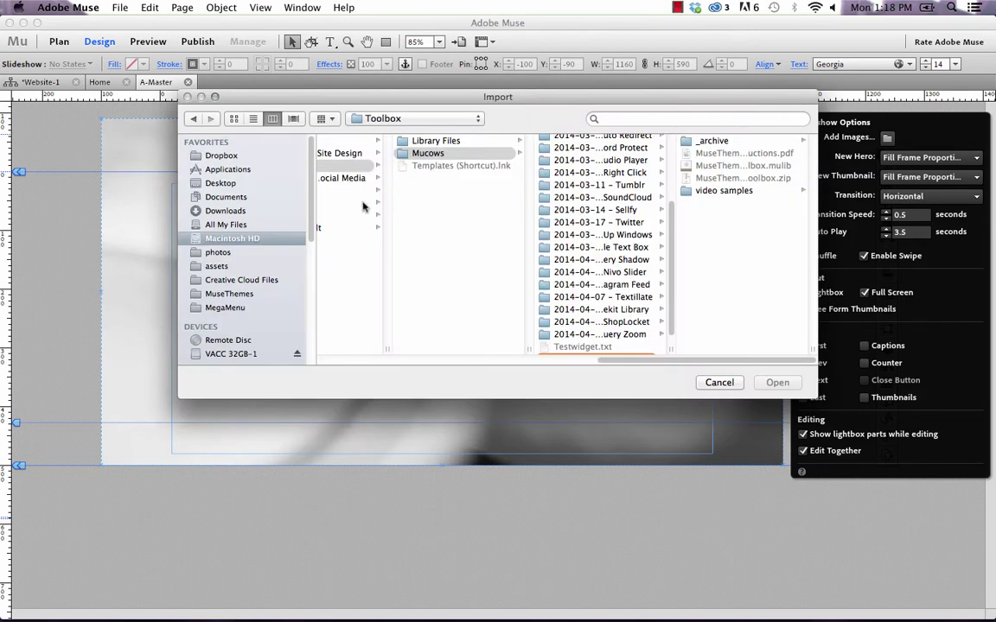
click(221, 308)
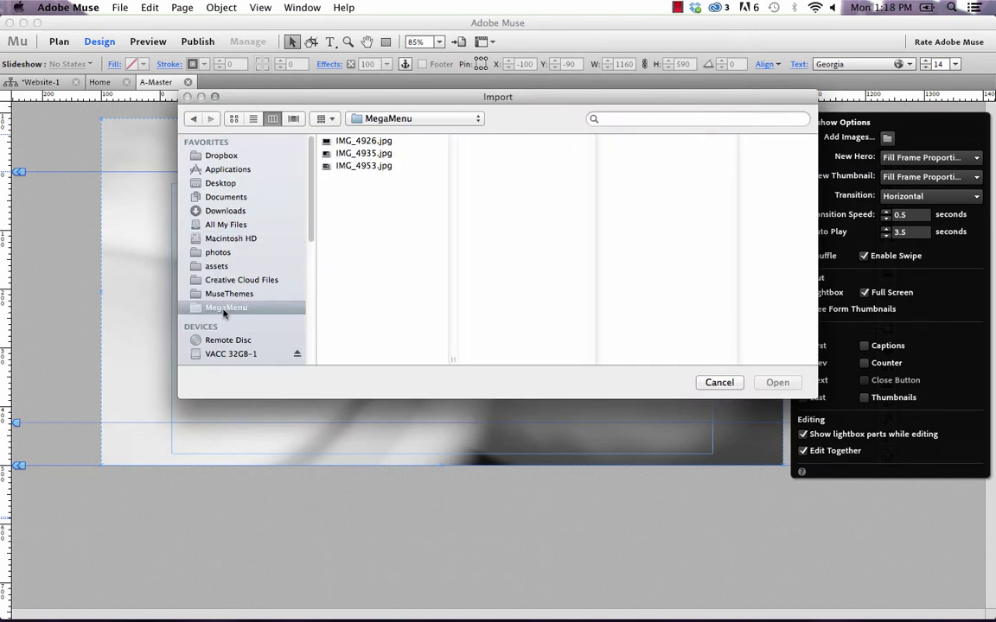
click(363, 141)
key(space)
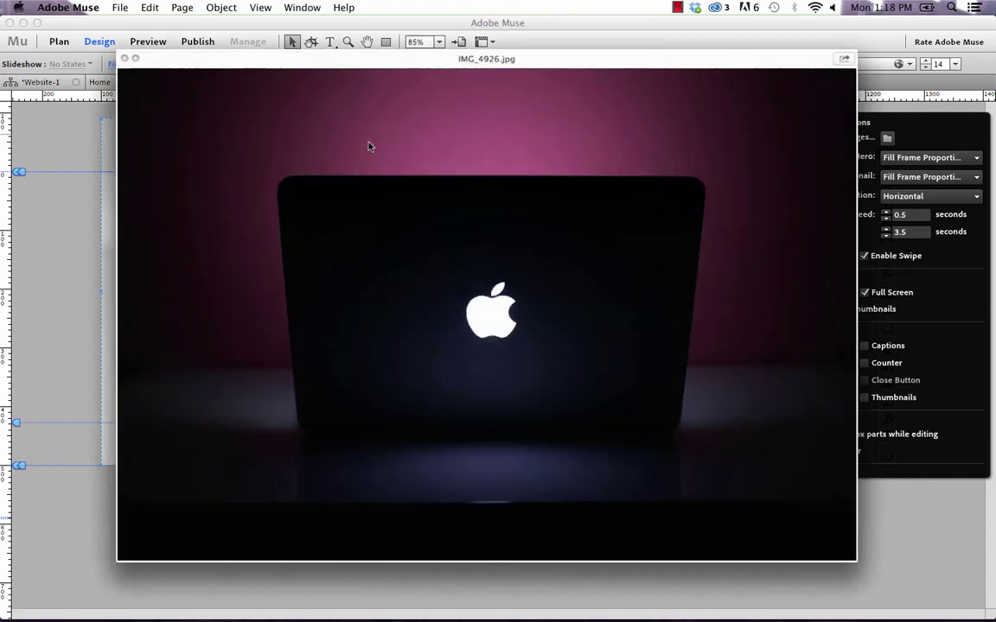
key(Down)
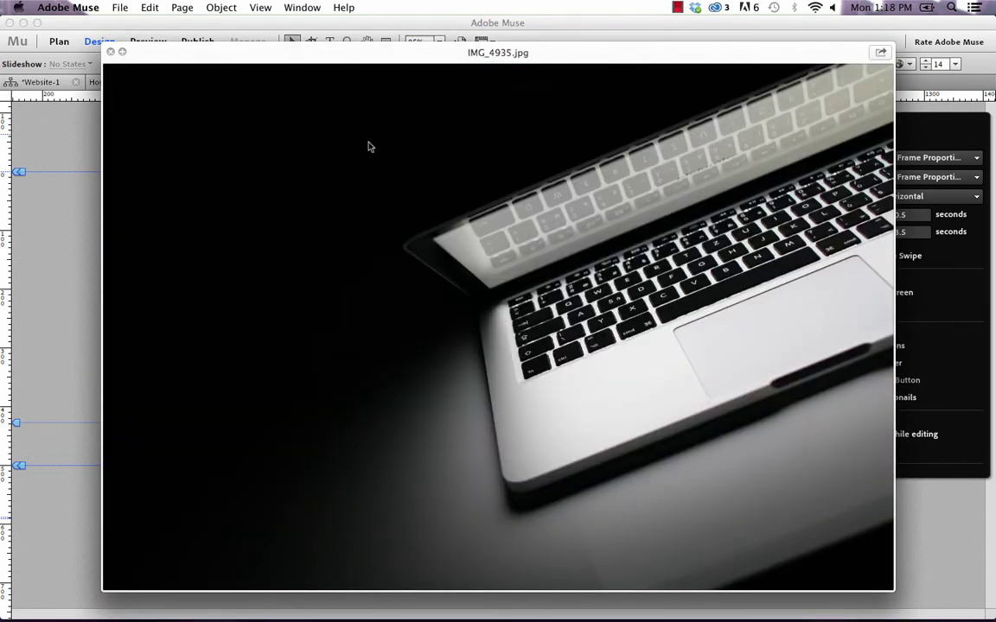
key(Down)
key(space)
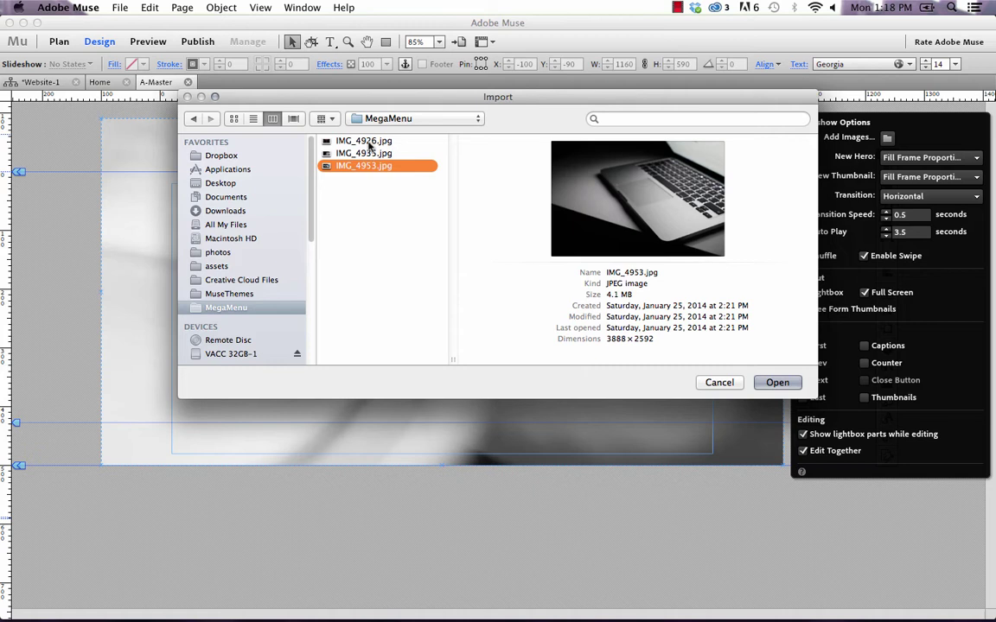
key(super+a)
click(775, 382)
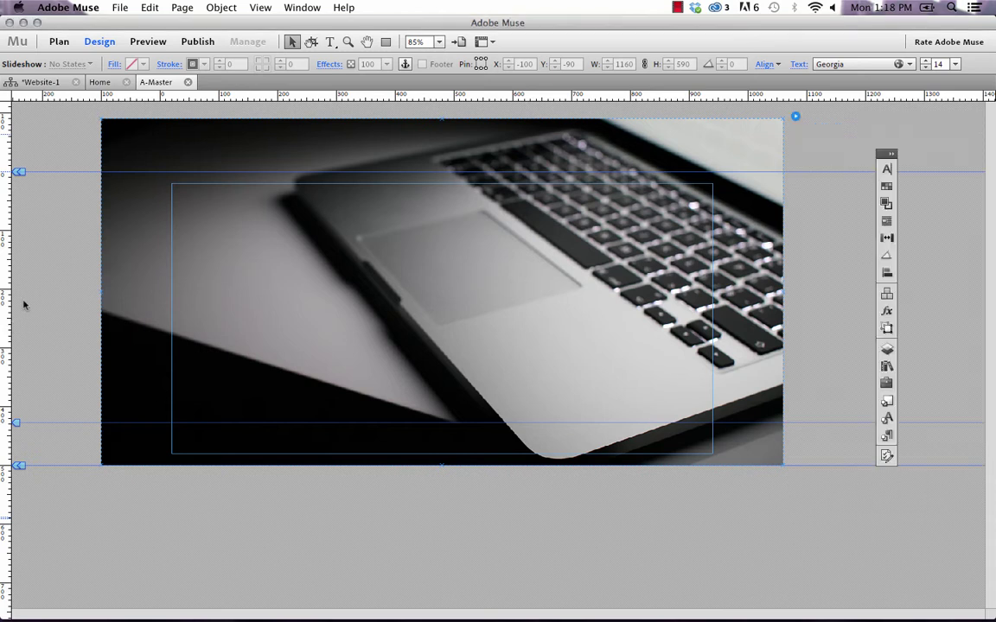
- Preview the A-Master page in Firefox, then return to Muse
click(111, 9)
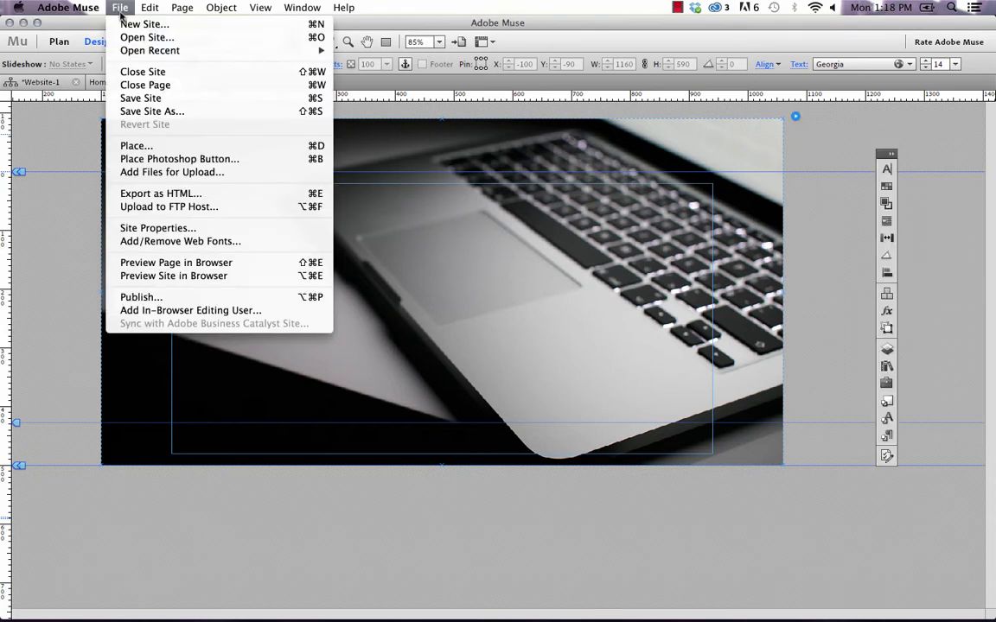
click(184, 262)
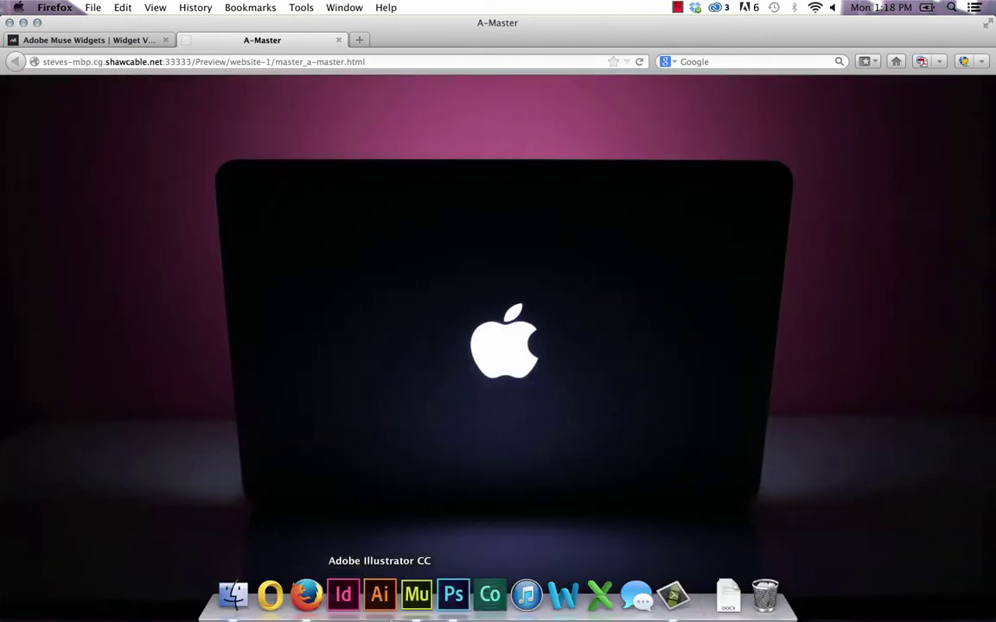
click(417, 594)
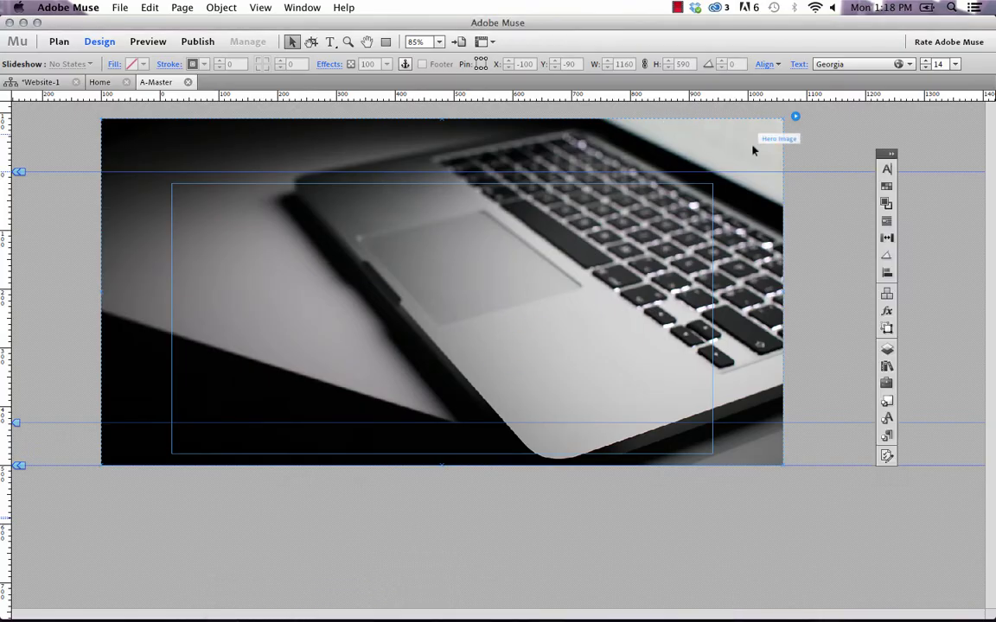
- Draw a full-width black bar with no stroke across the top of the page
mouse_move(889, 157)
mouse_down()
mouse_move(881, 154)
mouse_move(890, 153)
mouse_up()
click(386, 41)
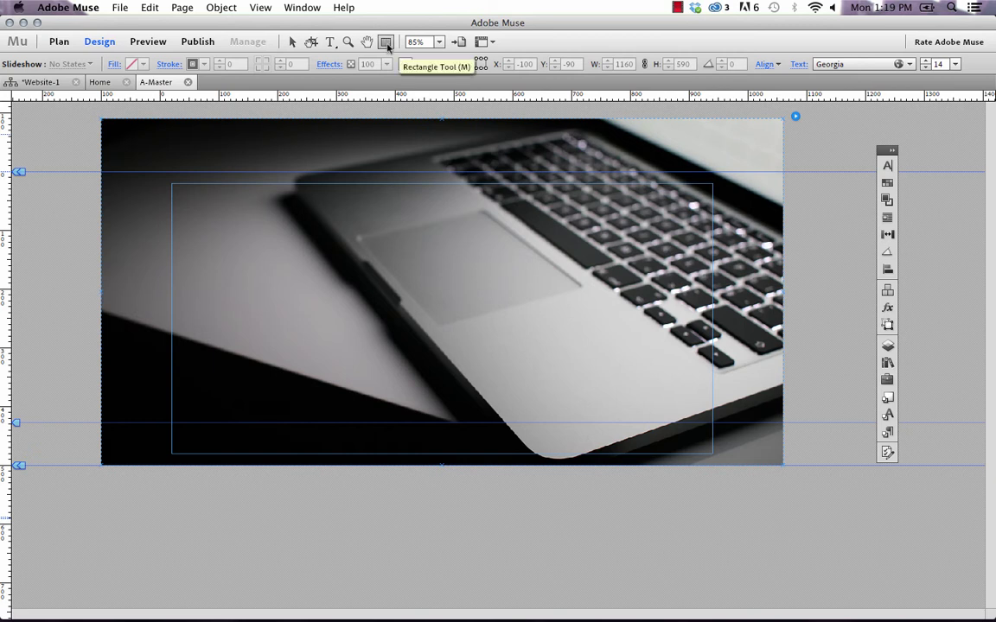
drag(101, 118, 784, 171)
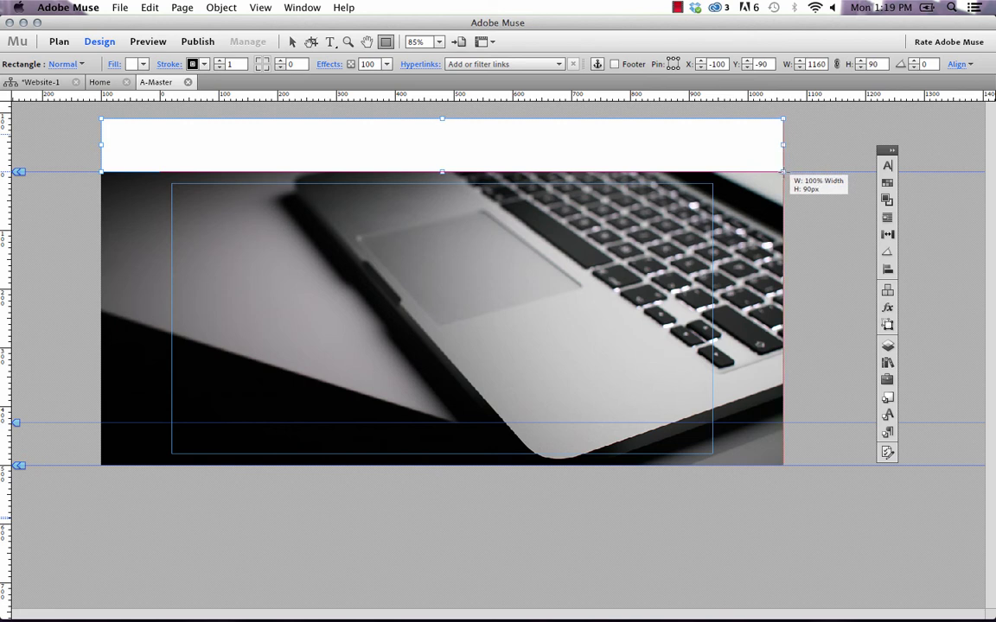
click(217, 68)
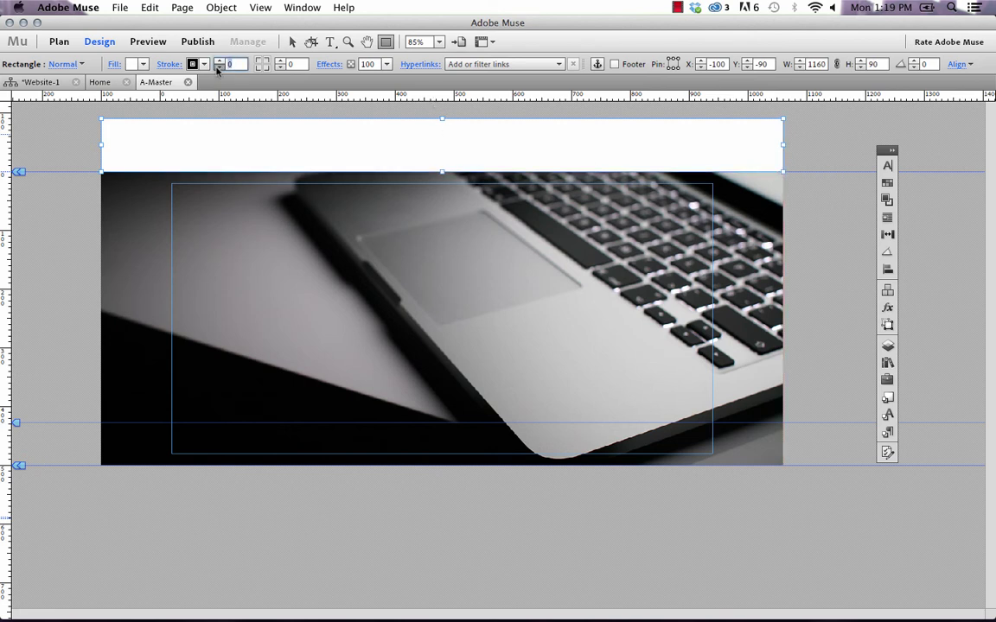
click(134, 64)
click(174, 106)
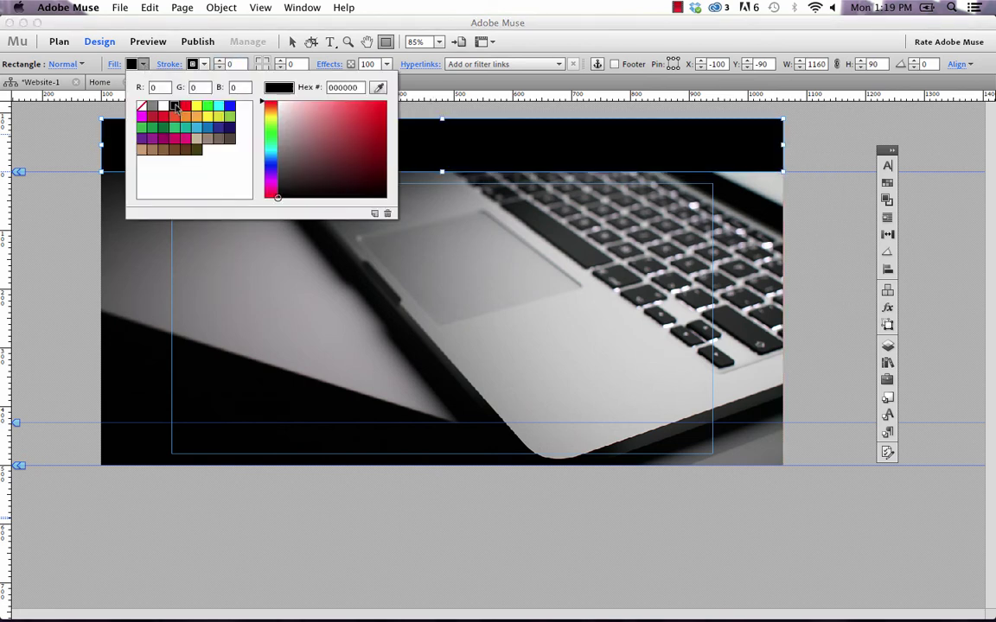
- Copy the black bar down to the page bottom and shorten it to 72 px
click(292, 42)
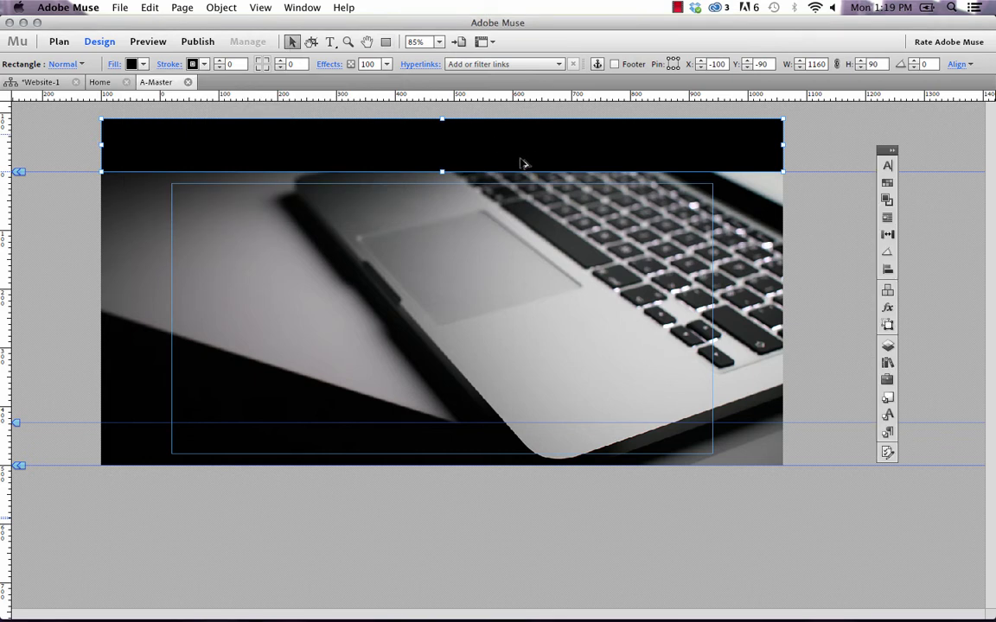
drag(522, 163, 555, 452)
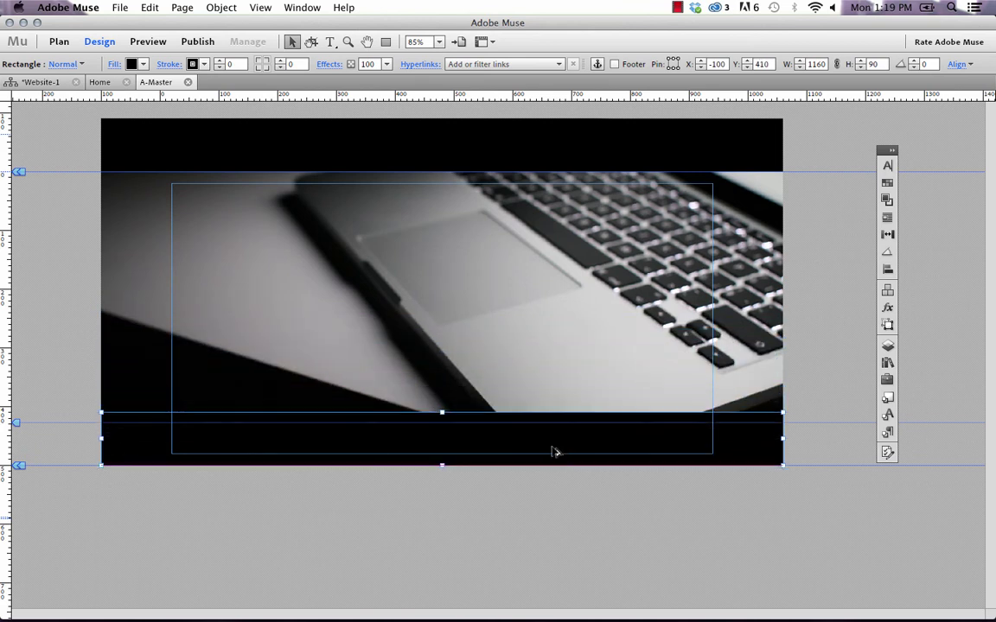
drag(443, 413, 440, 424)
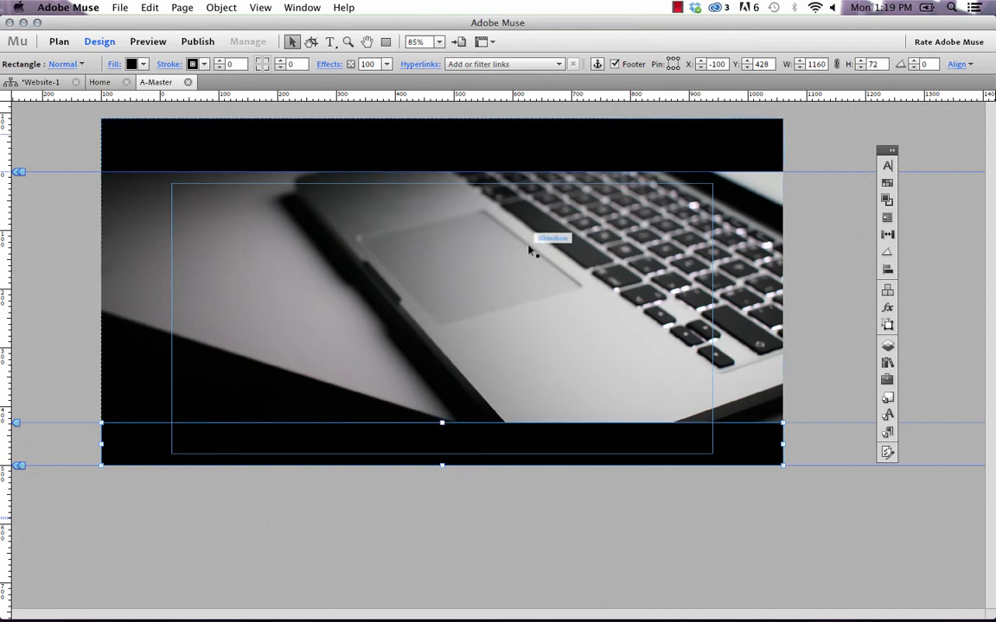
- Select the bottom black bar, confirm its Footer pin setting, then deselect it
click(509, 515)
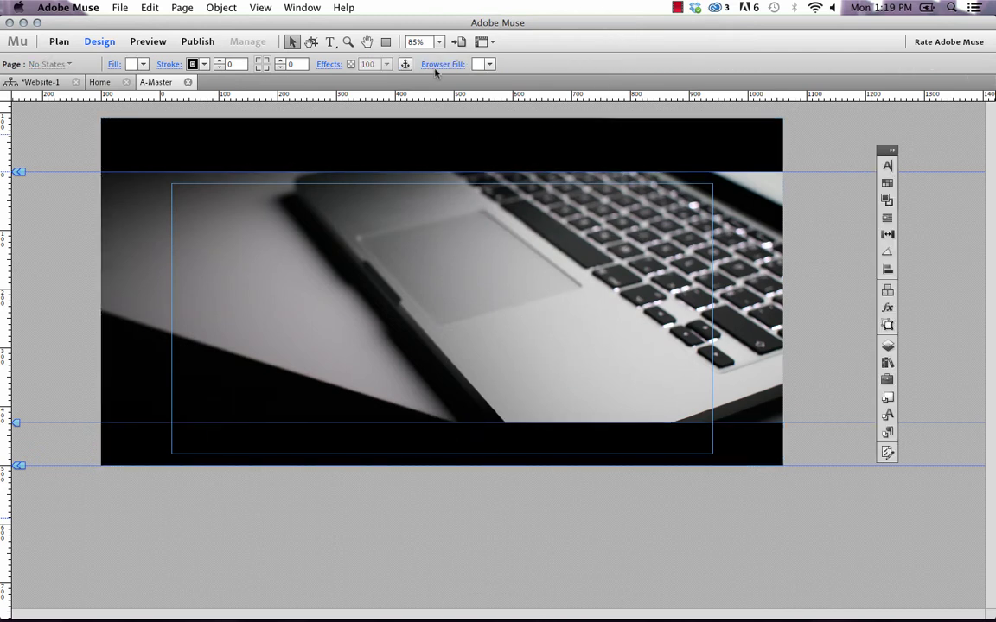
click(441, 154)
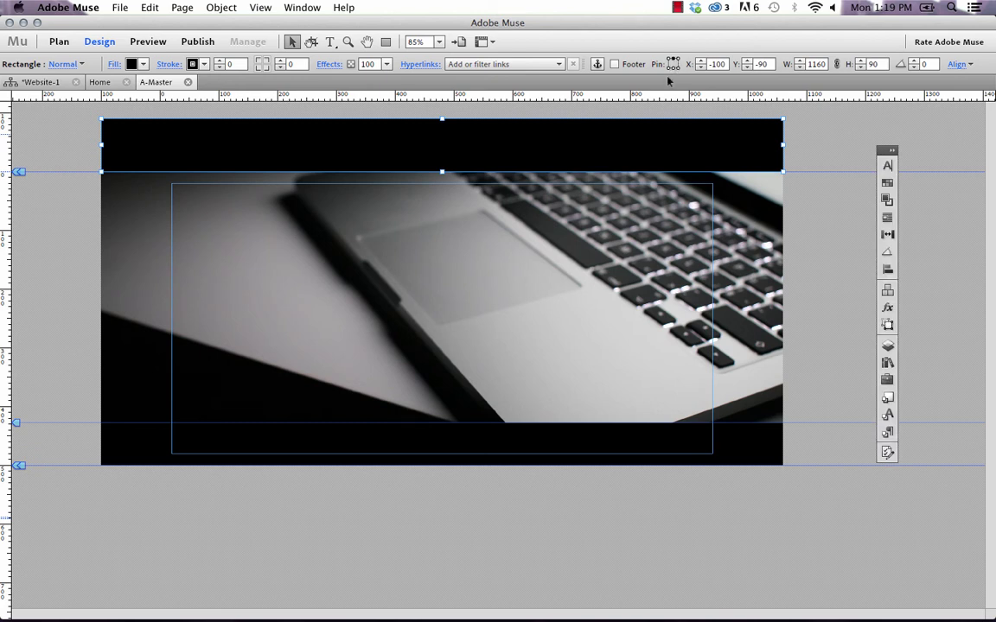
click(471, 443)
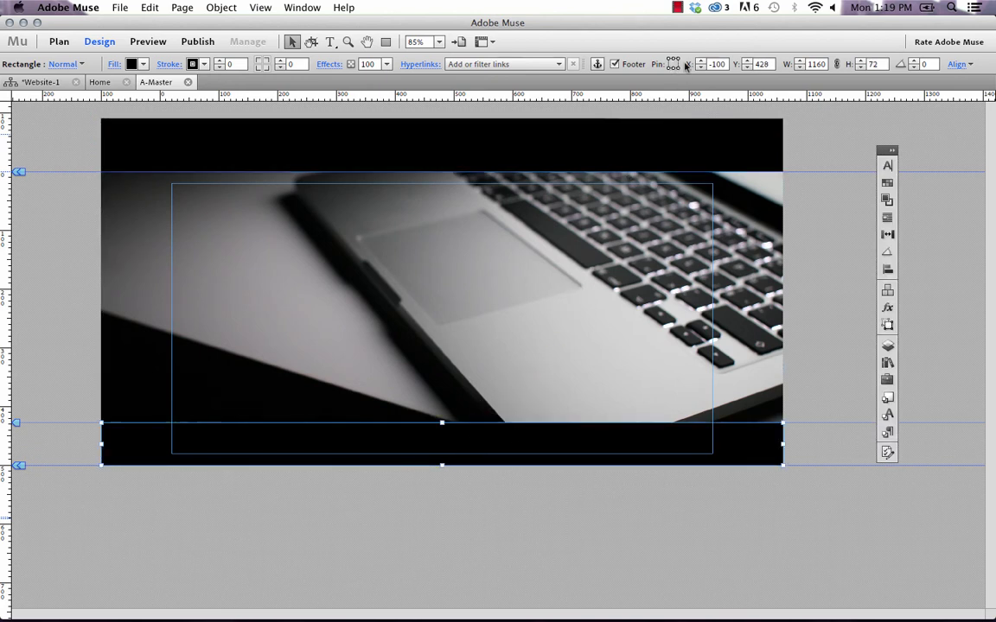
click(40, 133)
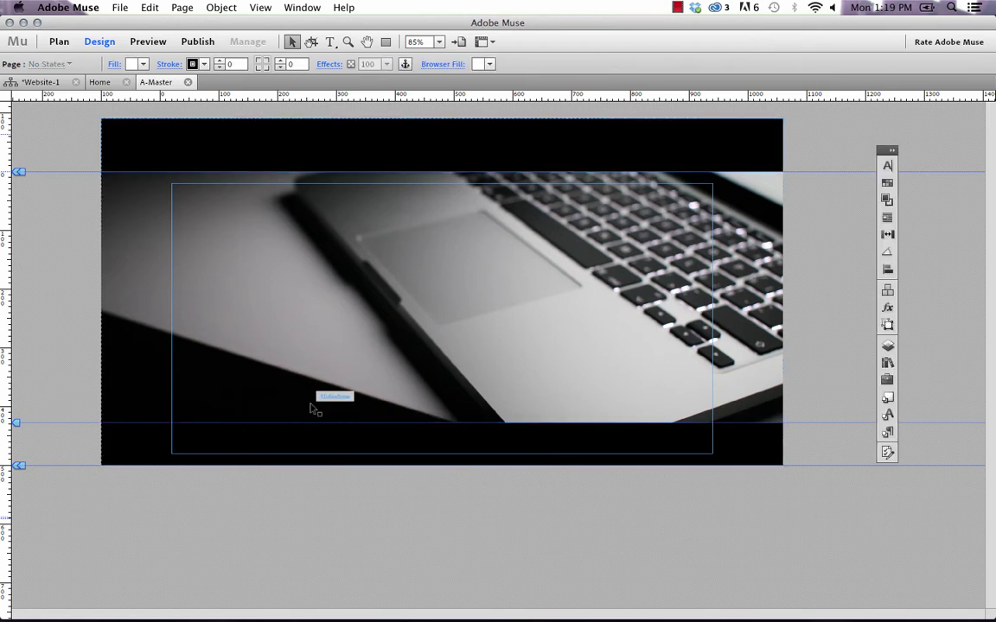
- Preview in Firefox, shrinking and enlarging the window to check the slideshow fills it
click(127, 9)
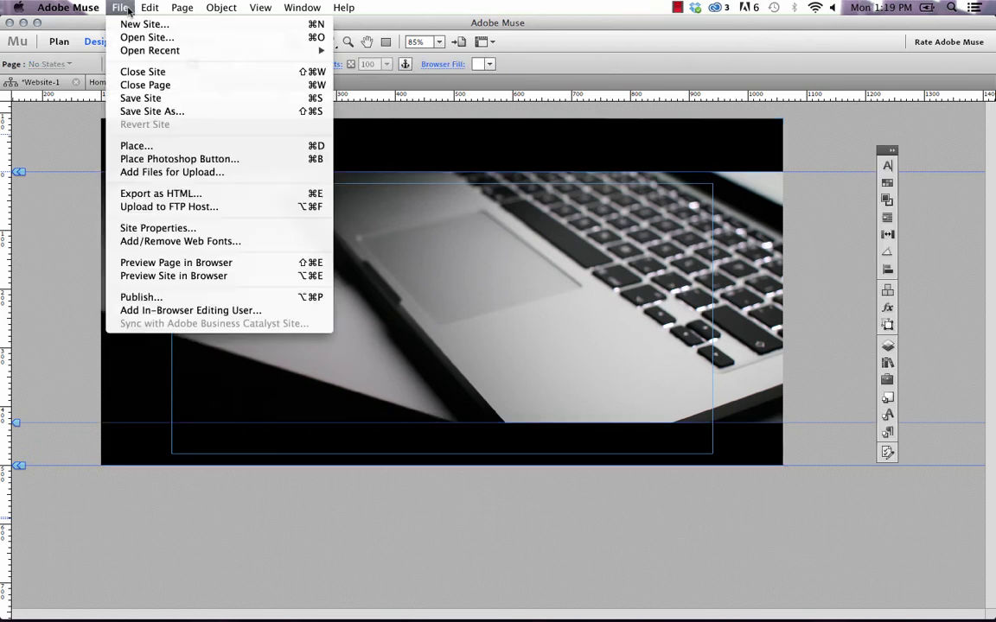
click(160, 263)
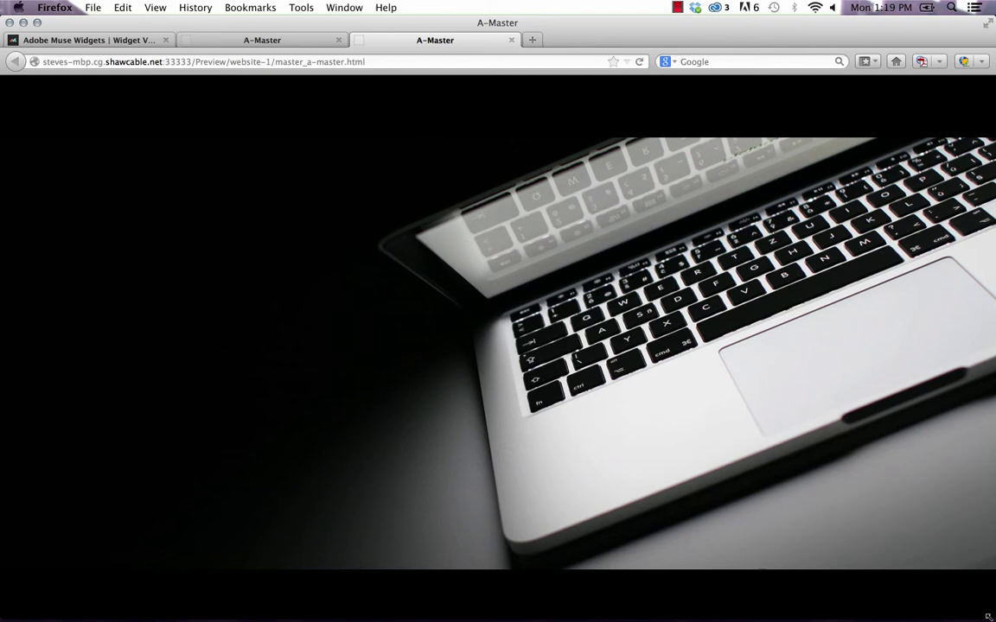
mouse_move(962, 597)
mouse_down()
mouse_move(696, 508)
mouse_move(741, 545)
mouse_up()
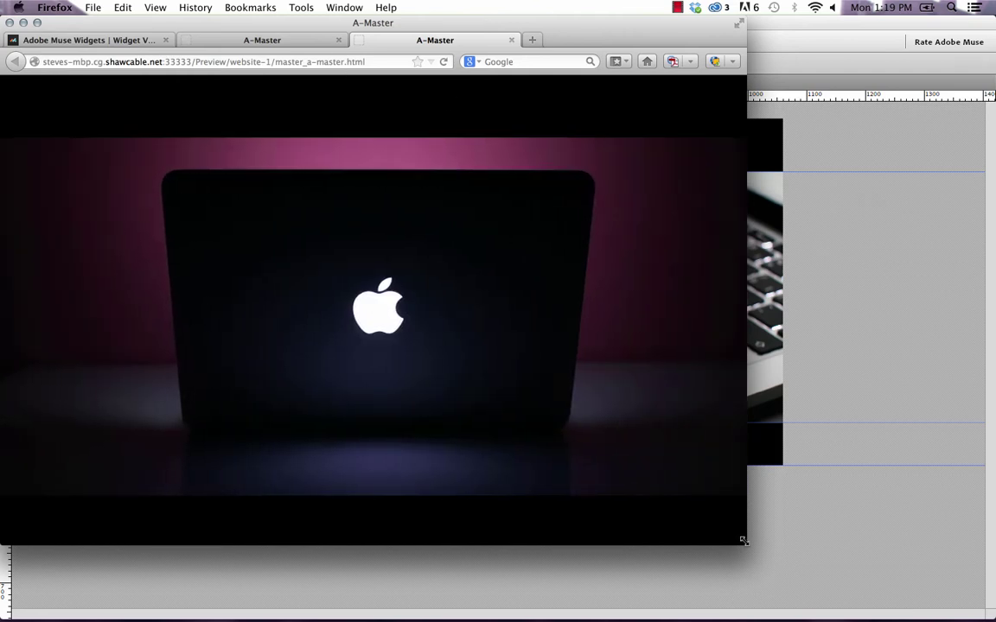
drag(743, 541, 954, 604)
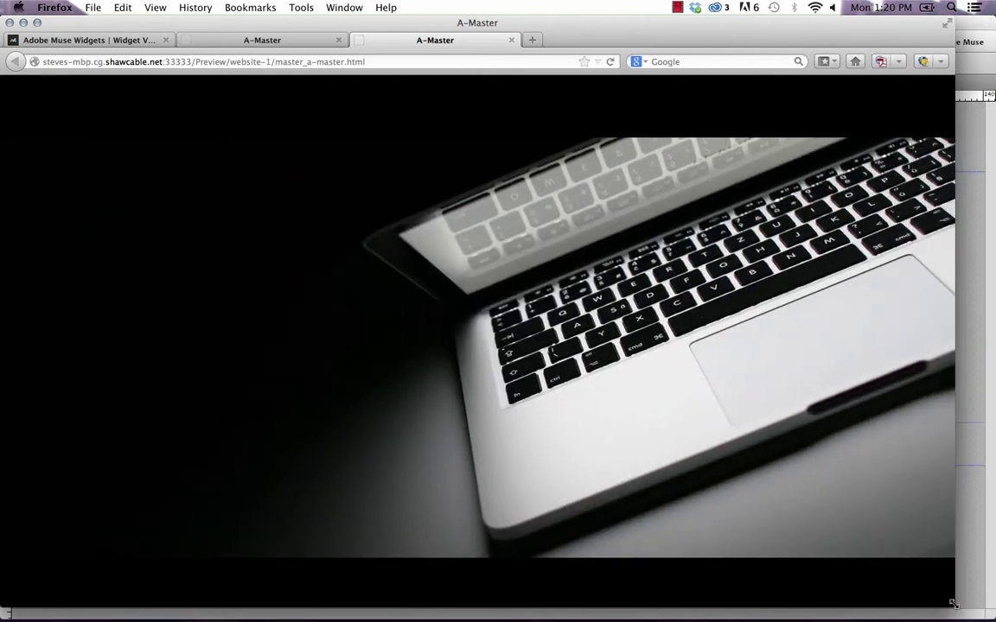
mouse_move(416, 619)
click(416, 596)
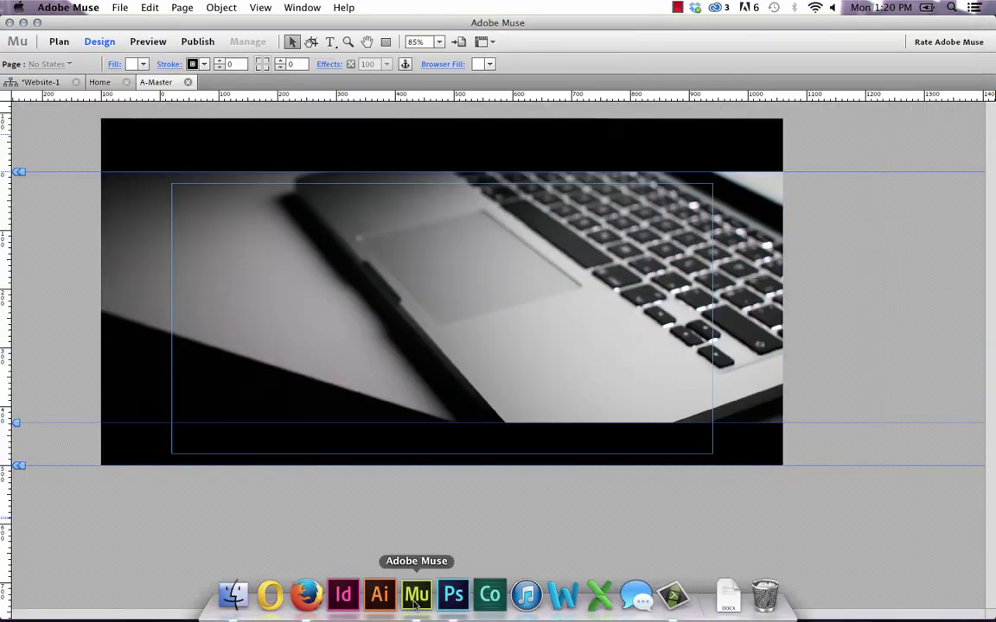
- Draw a text frame in the top bar and paste 'WIDGET VAULT' into it
click(329, 41)
drag(136, 135, 268, 160)
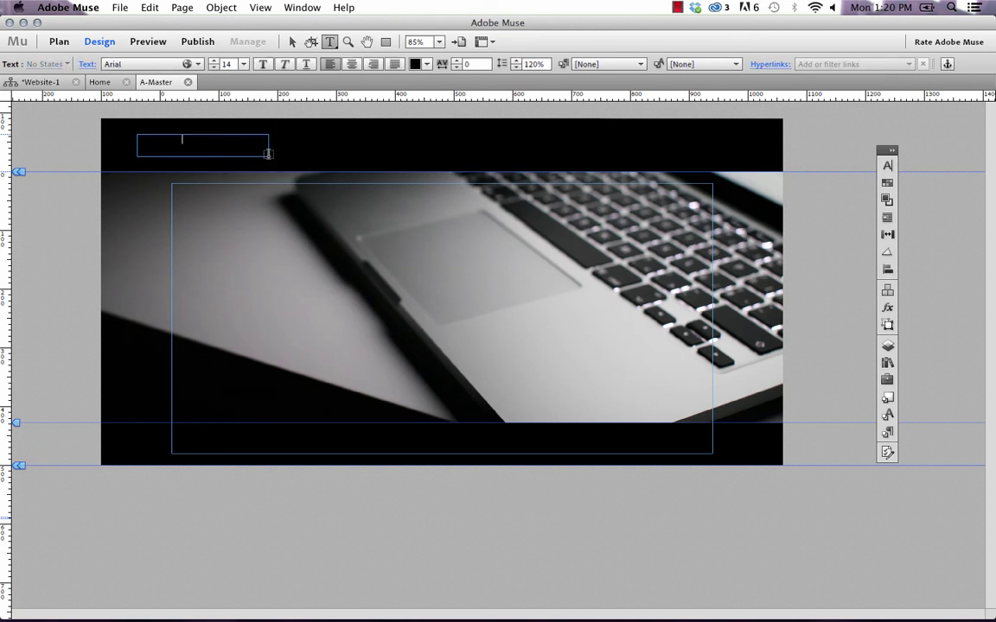
key(super+v)
key(super+a)
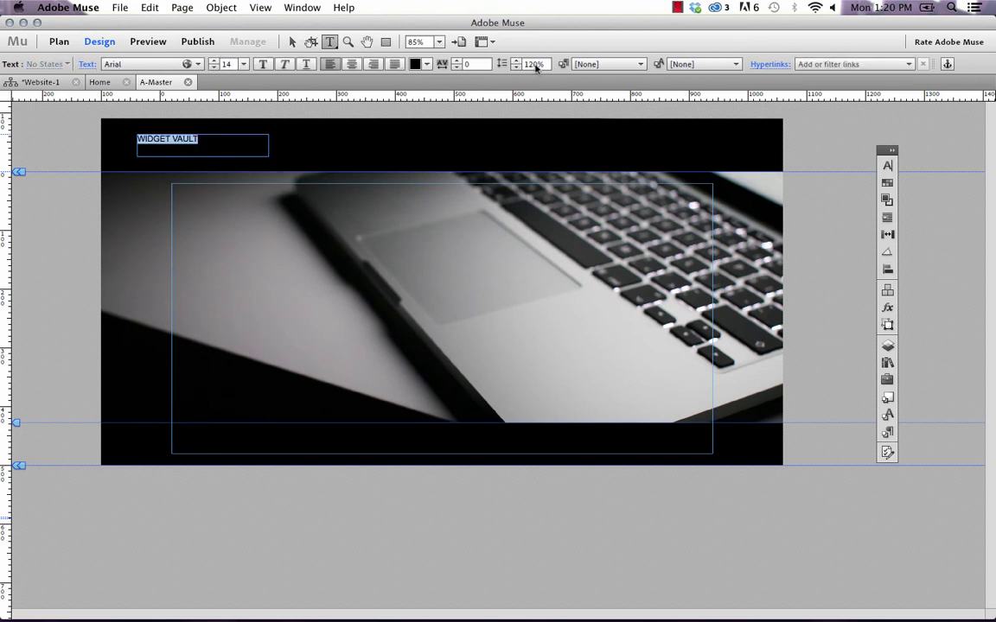
- Make the logo text white Open Sans and enlarge it three size steps
click(433, 64)
click(403, 102)
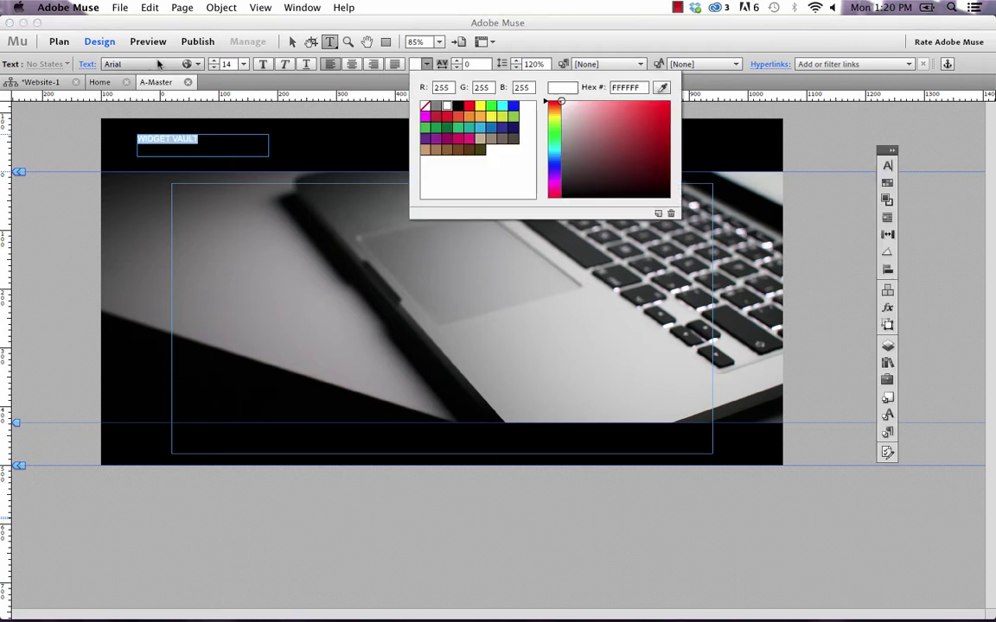
click(198, 65)
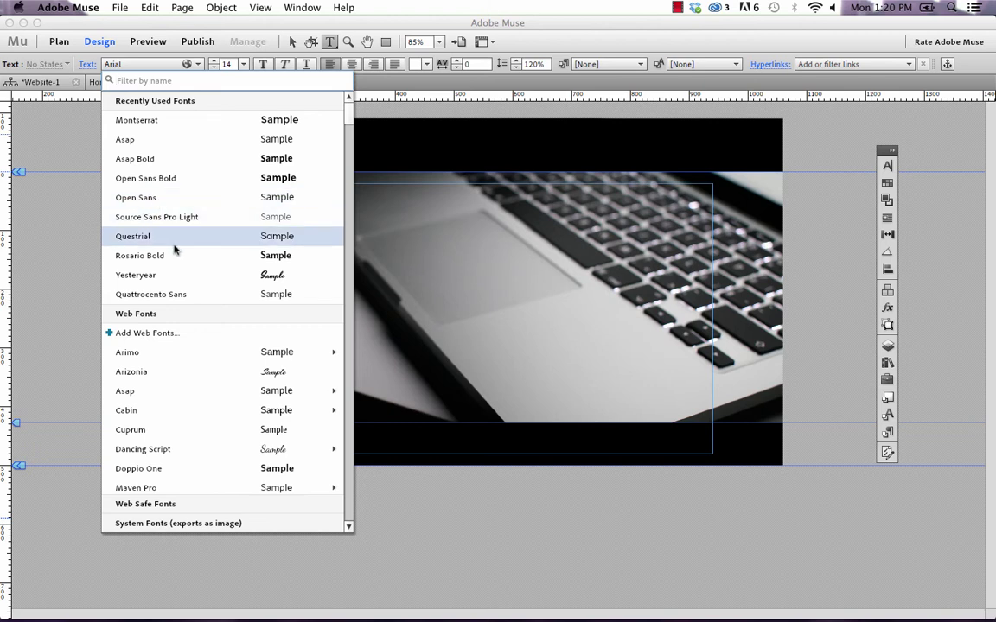
click(146, 205)
click(214, 61)
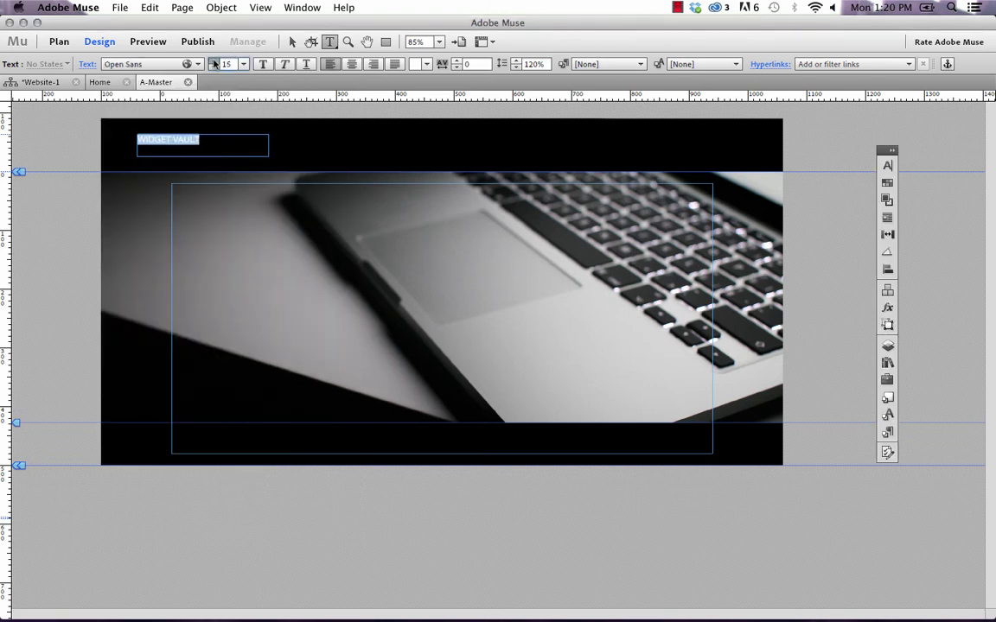
click(214, 62)
click(215, 62)
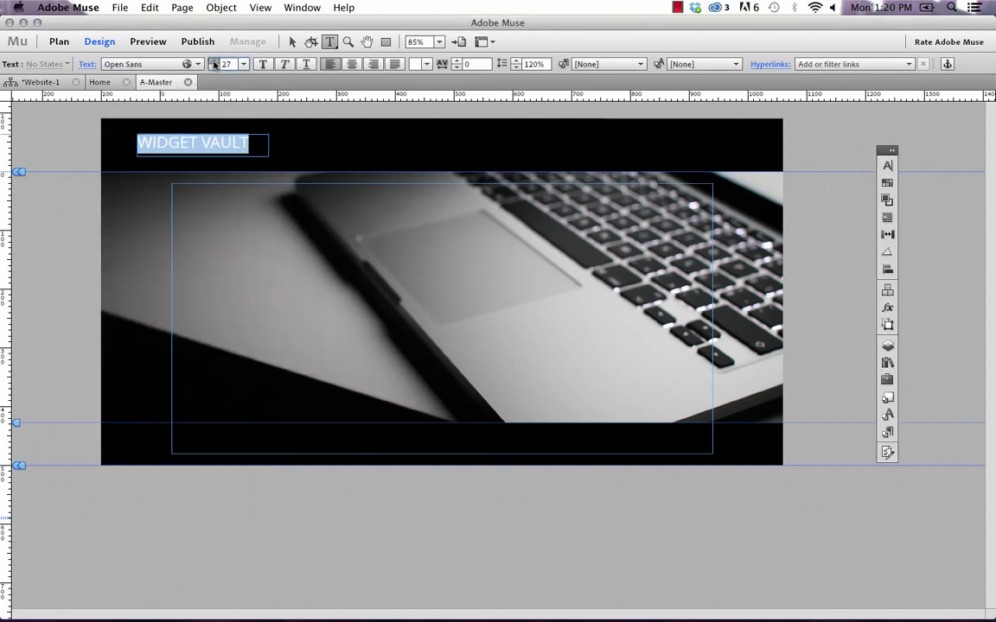
key(Escape)
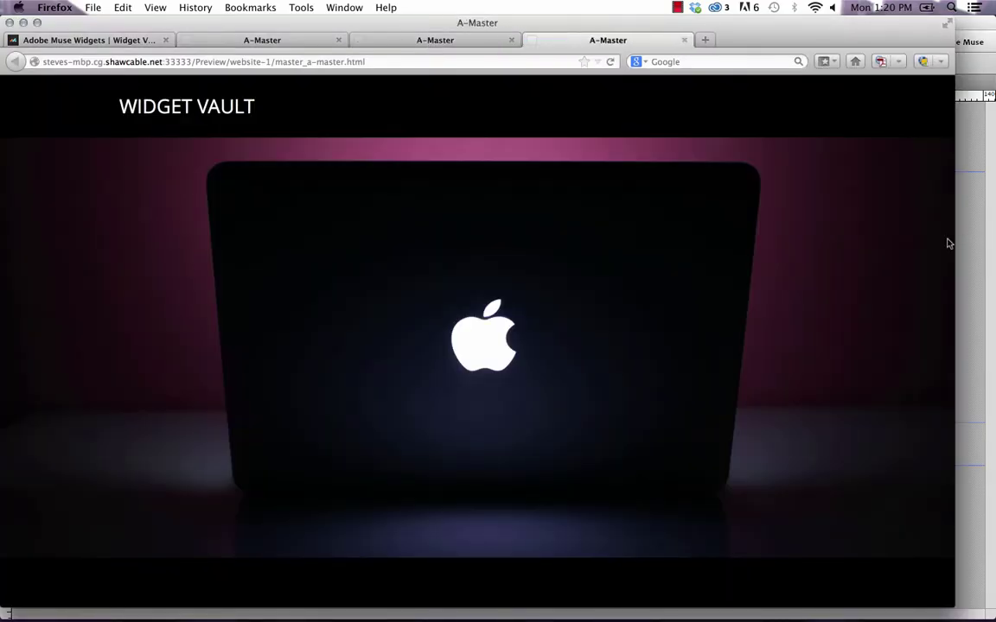
- Widen the preview window and compare the header with the reference Widget Vault site
drag(955, 241, 980, 234)
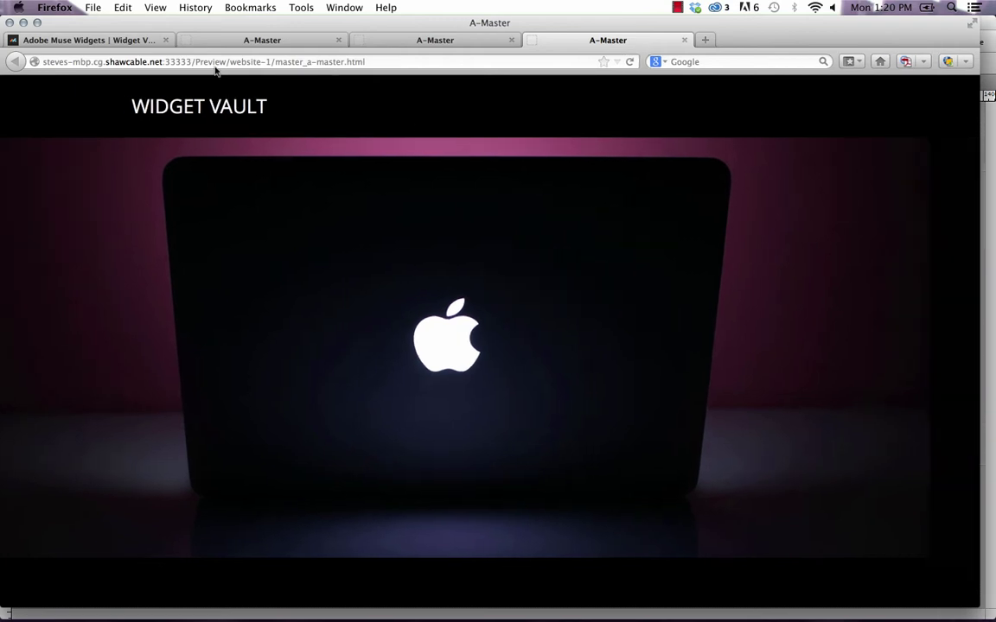
click(116, 42)
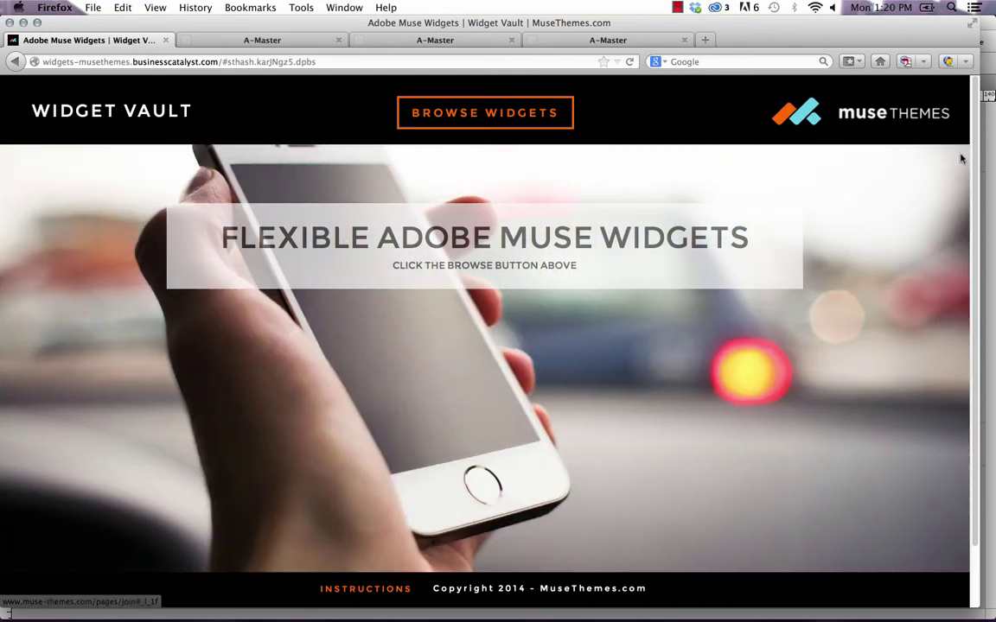
click(981, 166)
drag(221, 158, 208, 149)
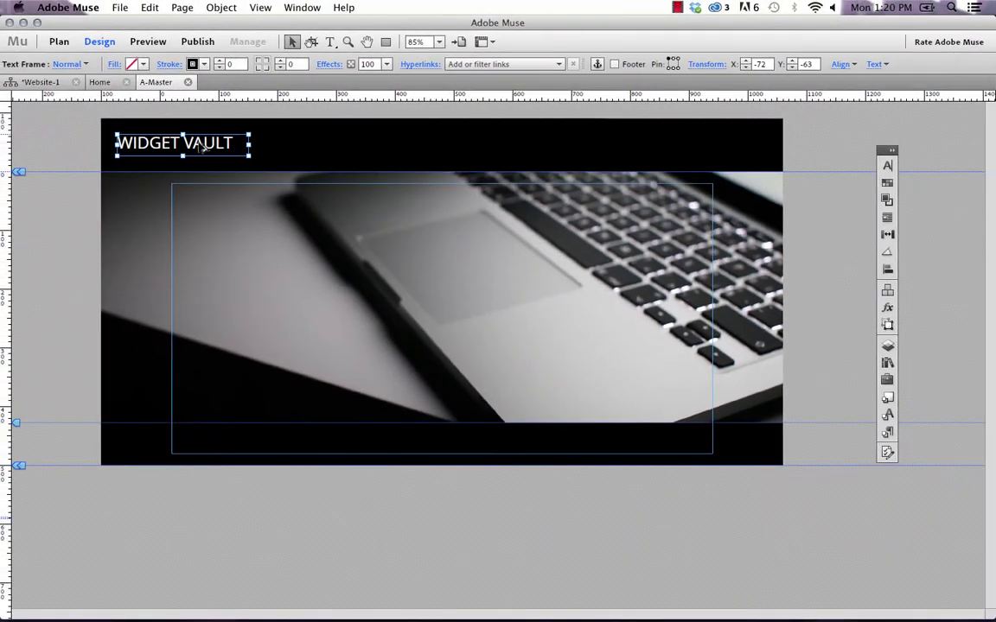
drag(204, 147, 533, 140)
double_click(533, 140)
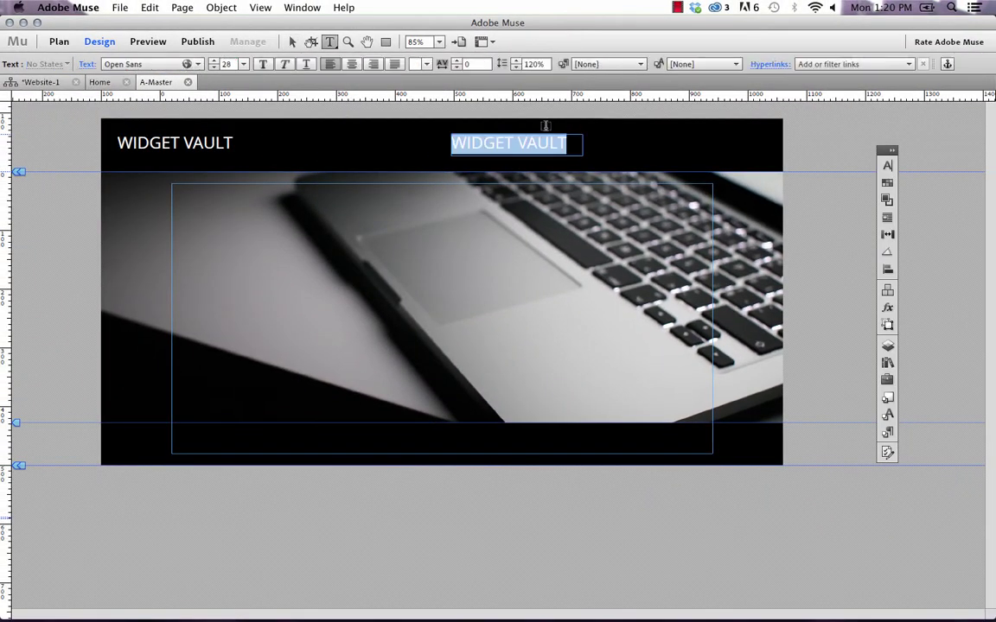
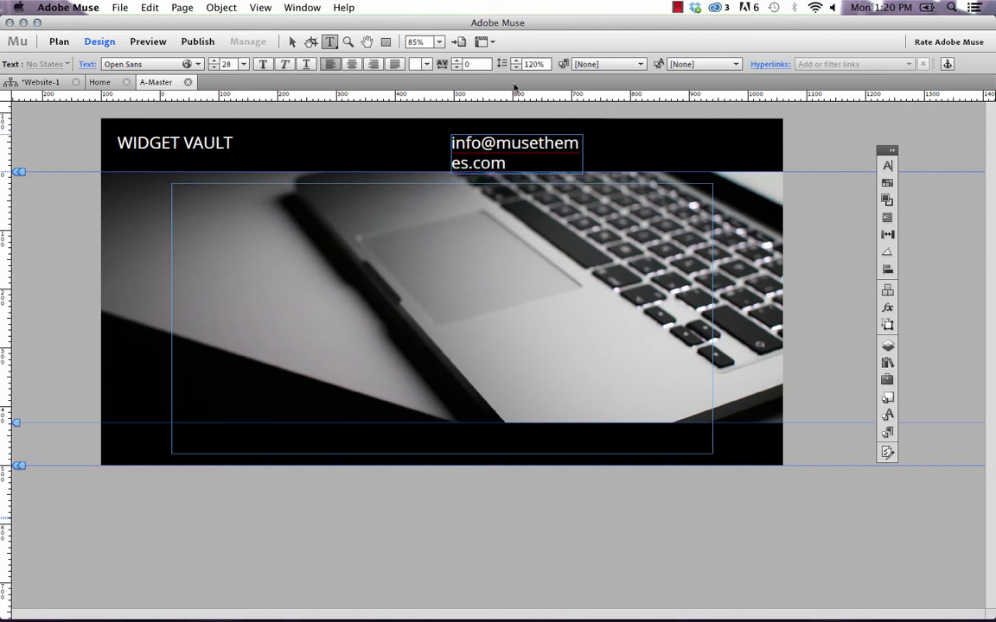
- Shrink the email text to size 18 and move it to the header's right end
key(super+a)
click(213, 69)
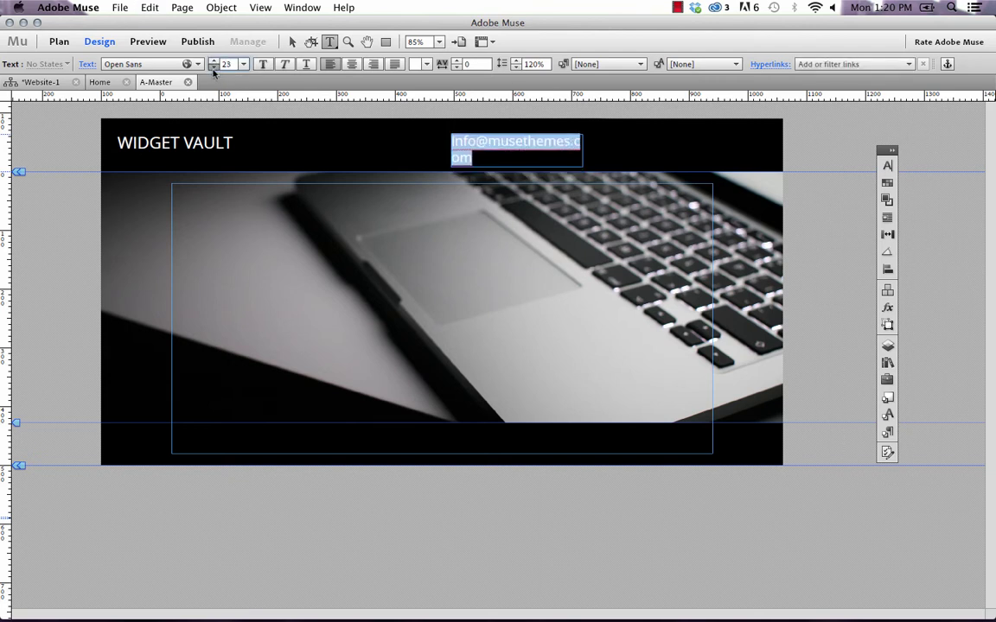
click(213, 69)
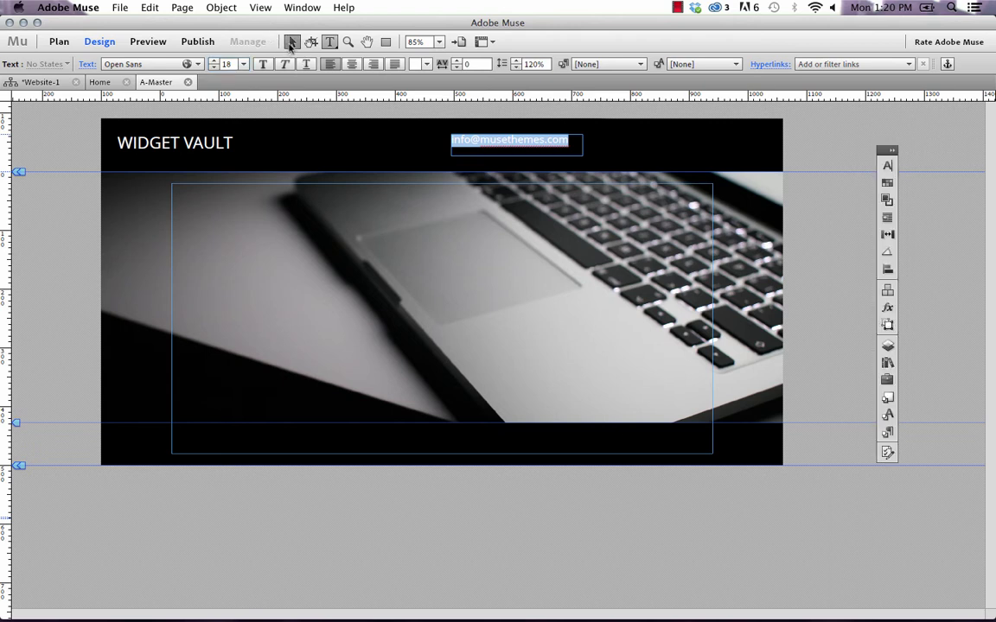
click(291, 42)
drag(549, 148, 732, 150)
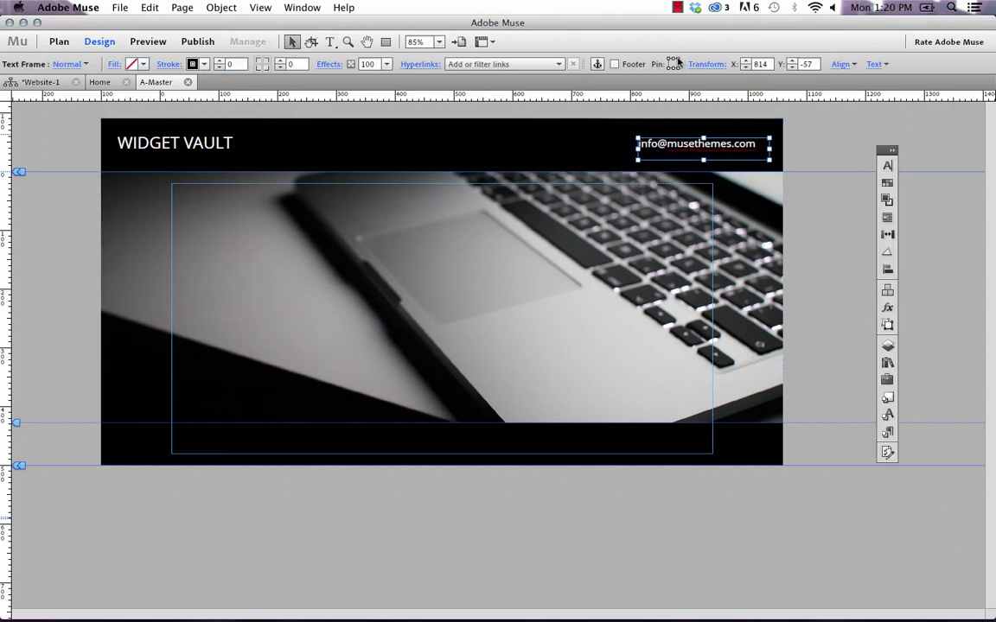
- Preview the page in Firefox and resize the window to check the header layout
click(113, 8)
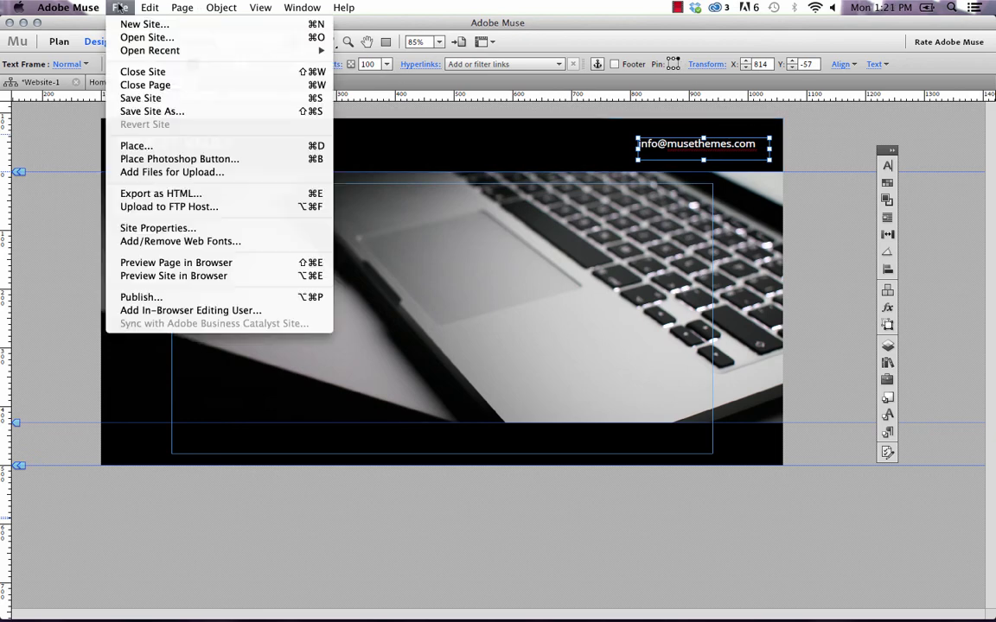
click(208, 263)
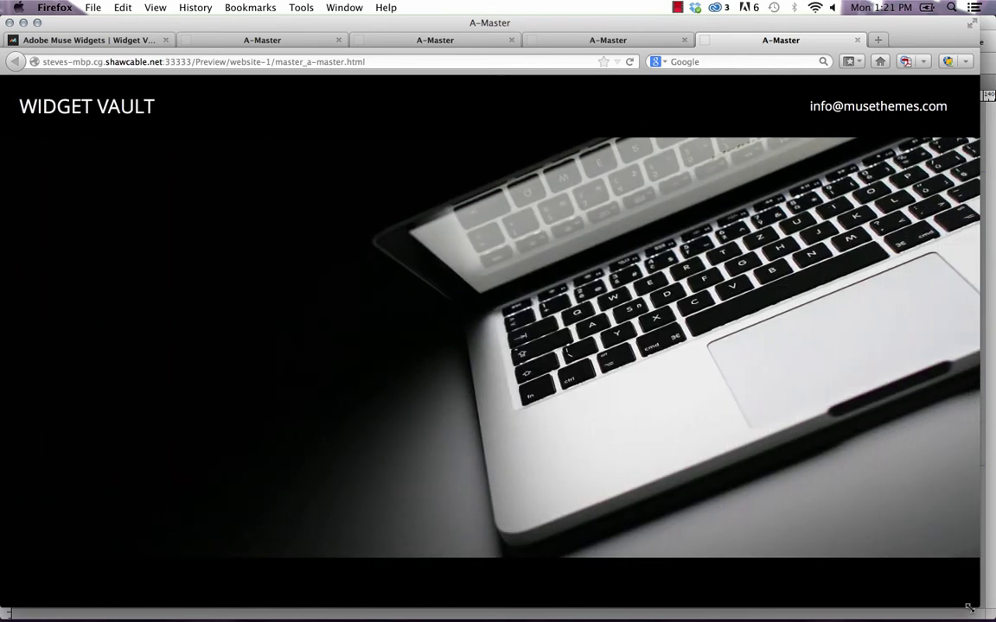
mouse_move(973, 605)
mouse_down()
mouse_move(762, 545)
mouse_move(377, 563)
mouse_move(460, 548)
mouse_move(689, 540)
mouse_move(562, 573)
mouse_move(914, 589)
mouse_up()
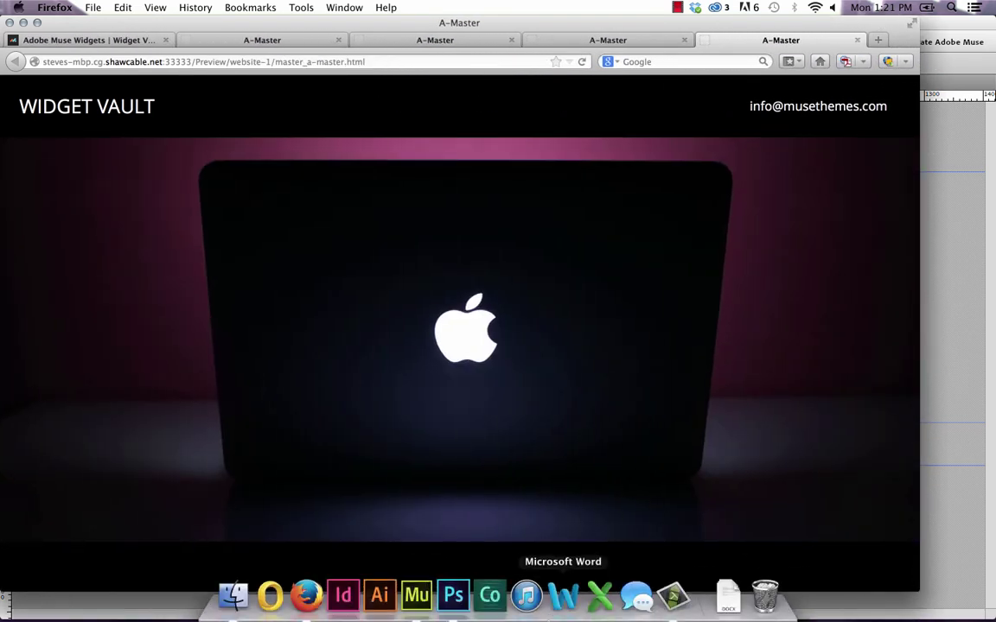
- Back in Muse, delete the laptop slideshow widget from the master page
click(417, 595)
click(301, 242)
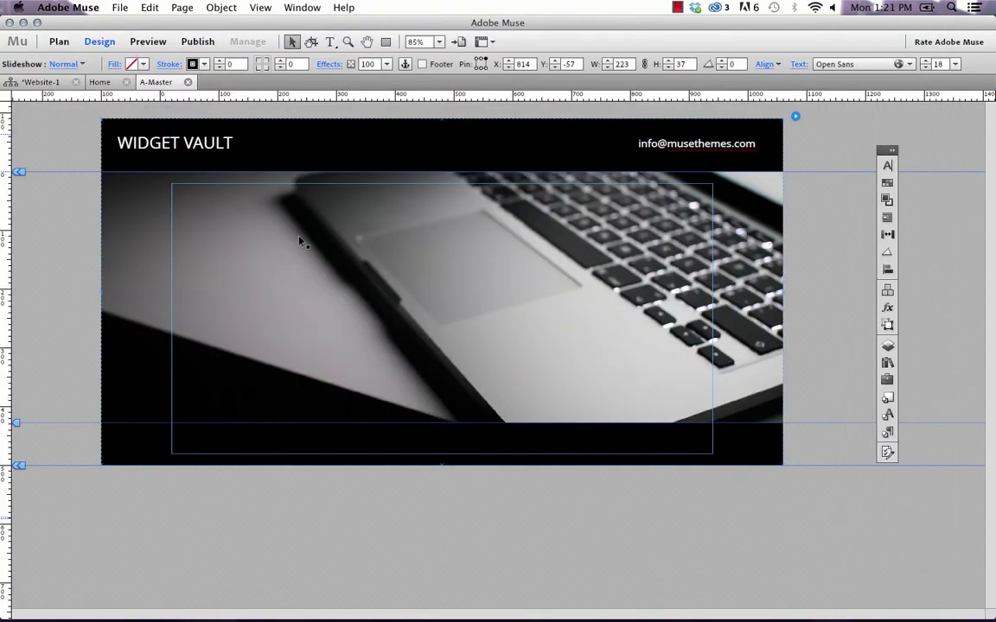
key(Delete)
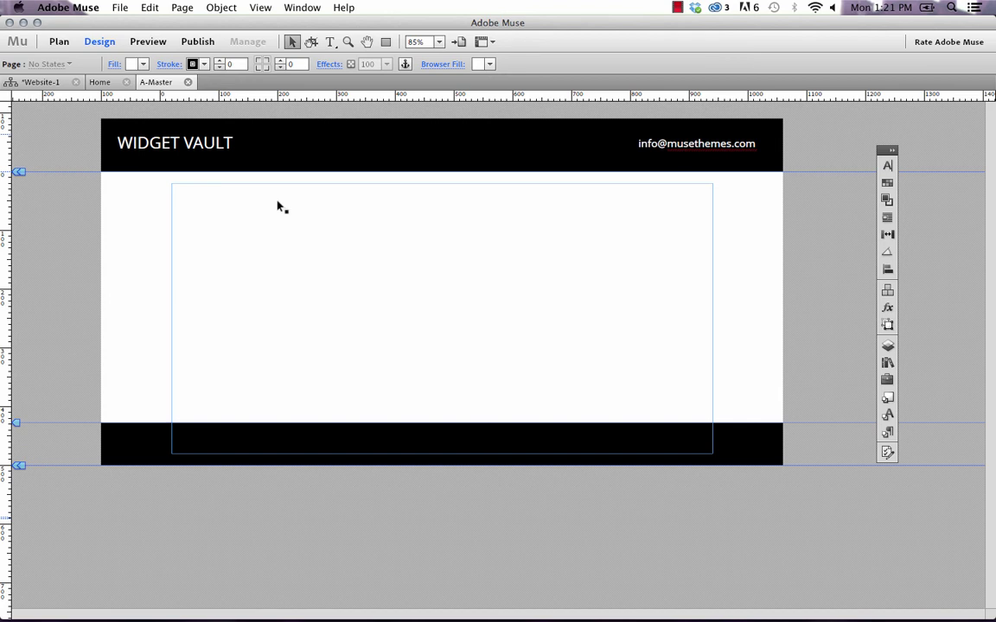
click(118, 9)
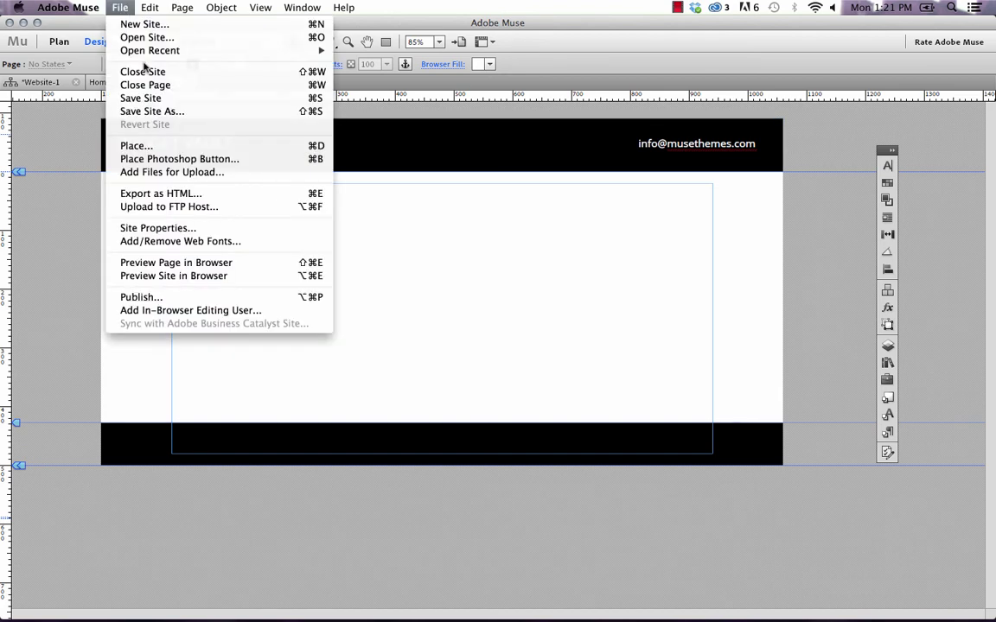
- Preview the slideshow-free master page in Firefox
click(192, 263)
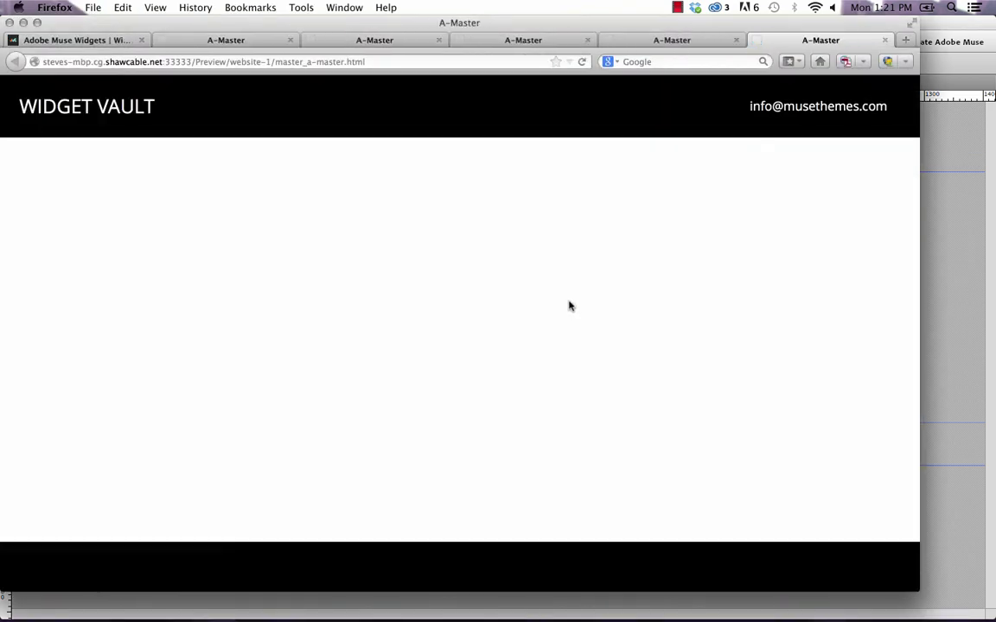